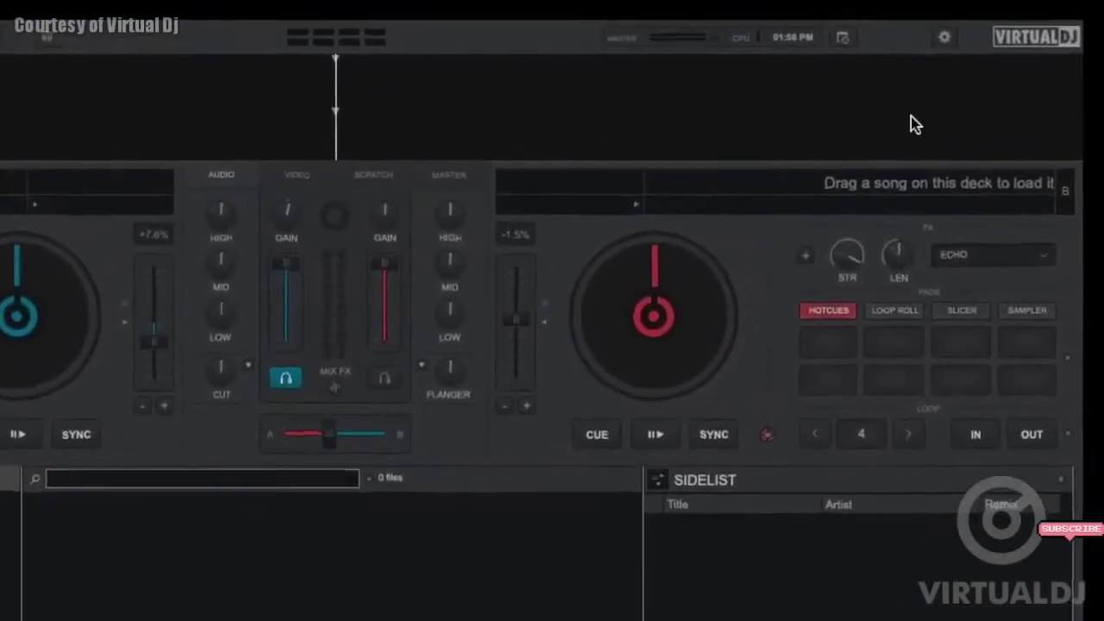
Step: From the settings' Tutorials page, play the First mix tutorial video, then close it
{"action": "left_click", "coordinate": [956, 29]}
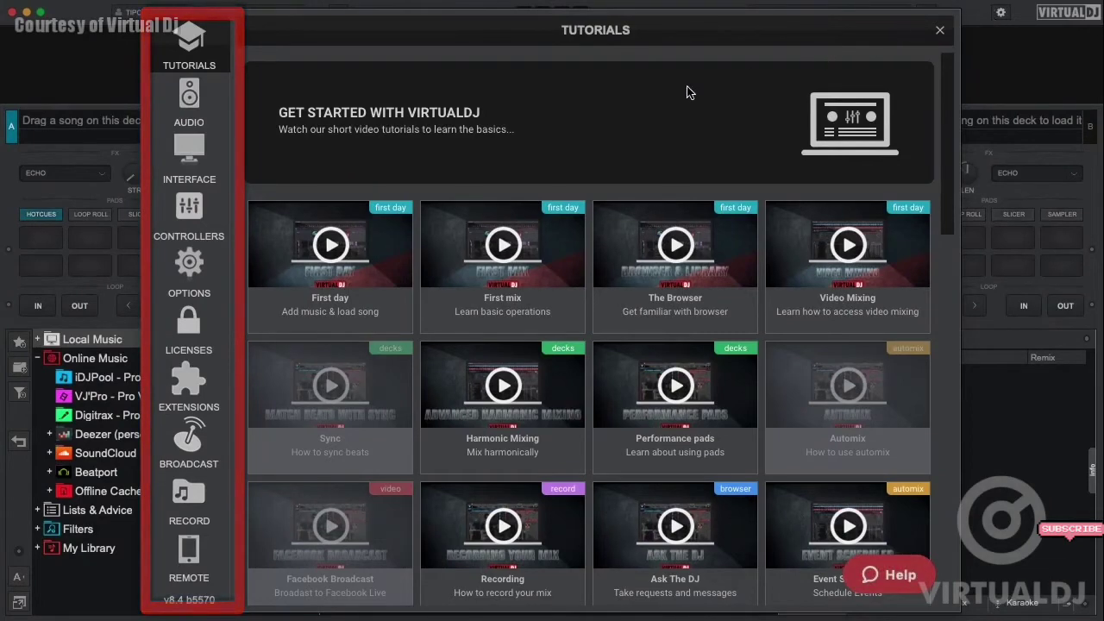
{"action": "left_click", "coordinate": [502, 249]}
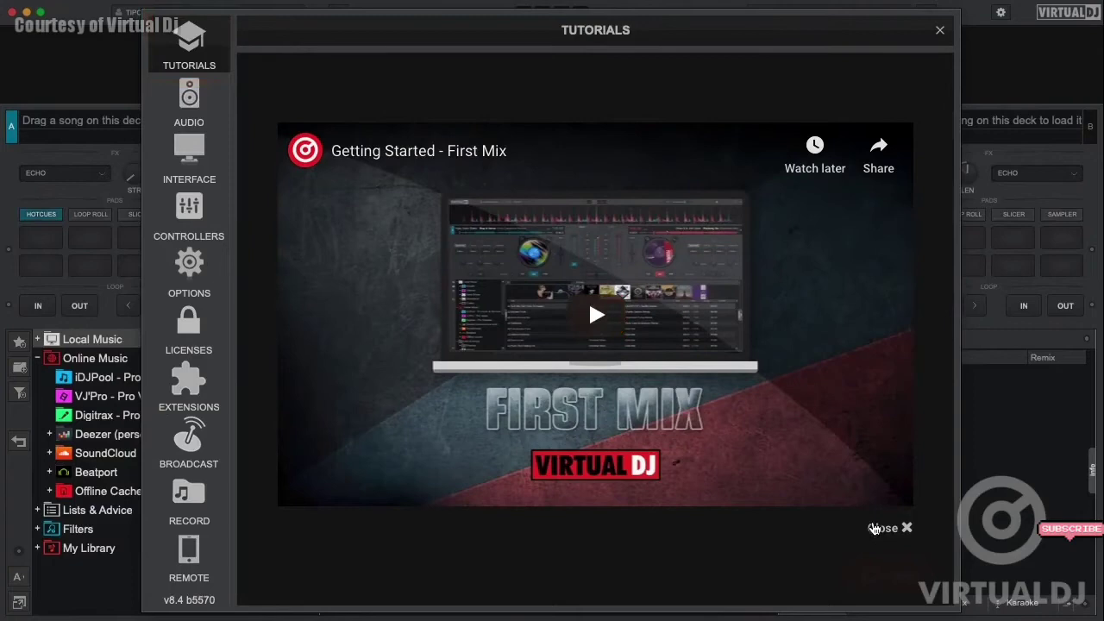
{"action": "left_click", "coordinate": [881, 528]}
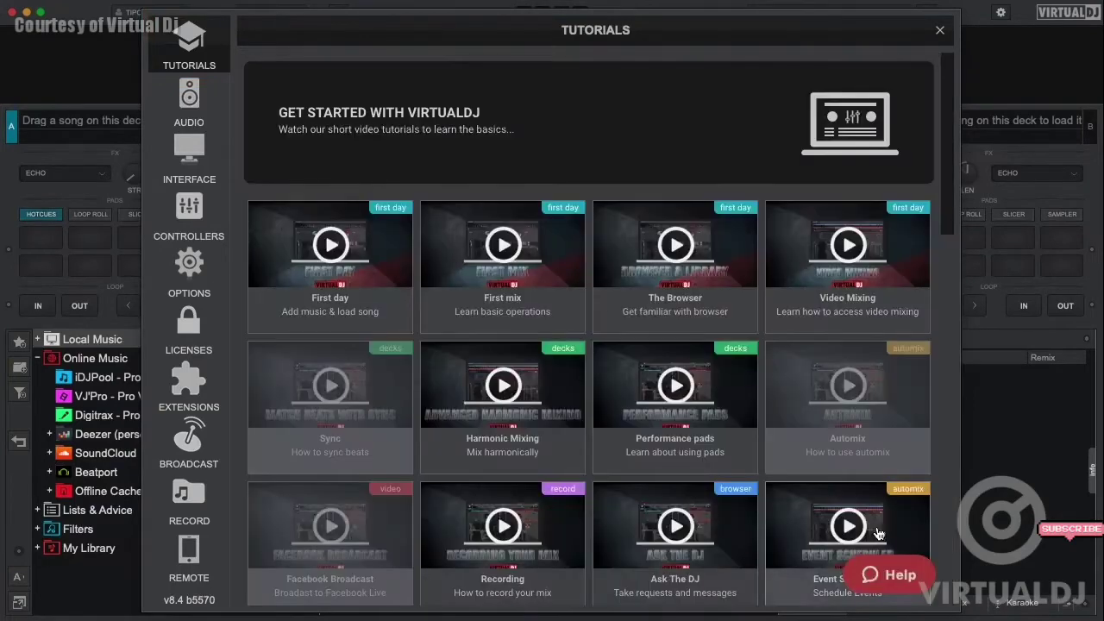
Step: Route Separate Decks outputs on Computer Audio and add Microphone and Timecode Signal inputs
{"action": "left_click", "coordinate": [189, 95]}
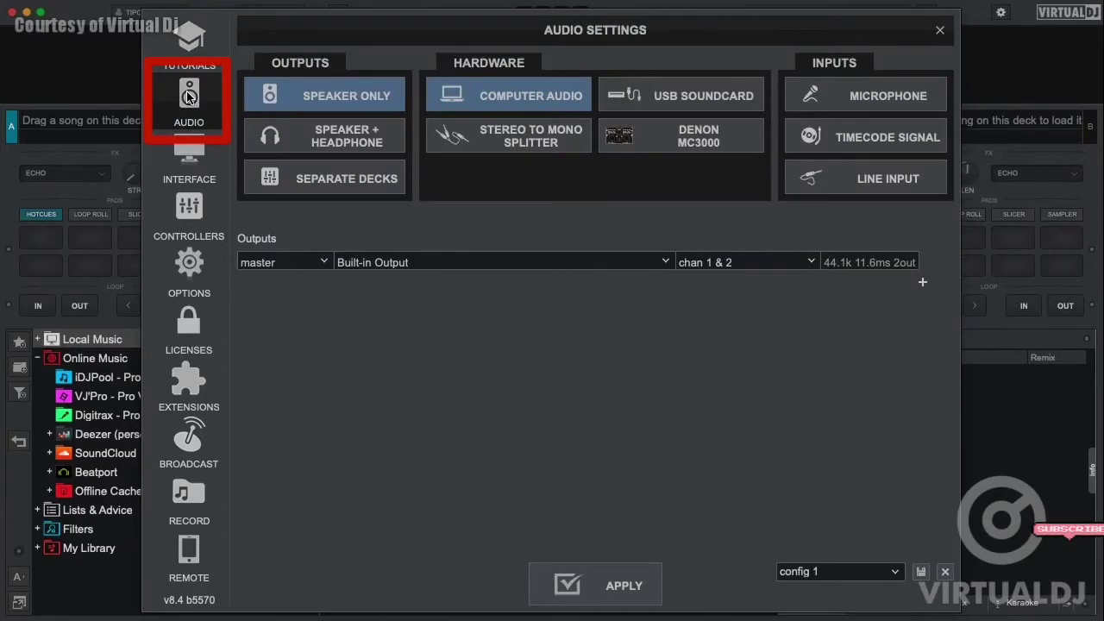
{"action": "left_click", "coordinate": [328, 145]}
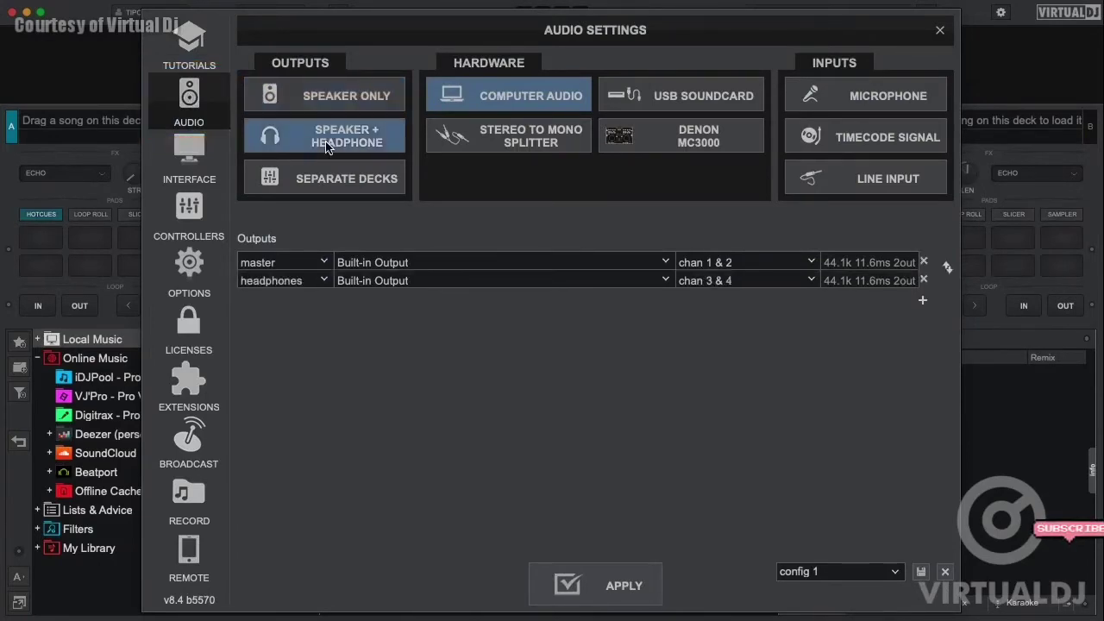
{"action": "left_click", "coordinate": [356, 186]}
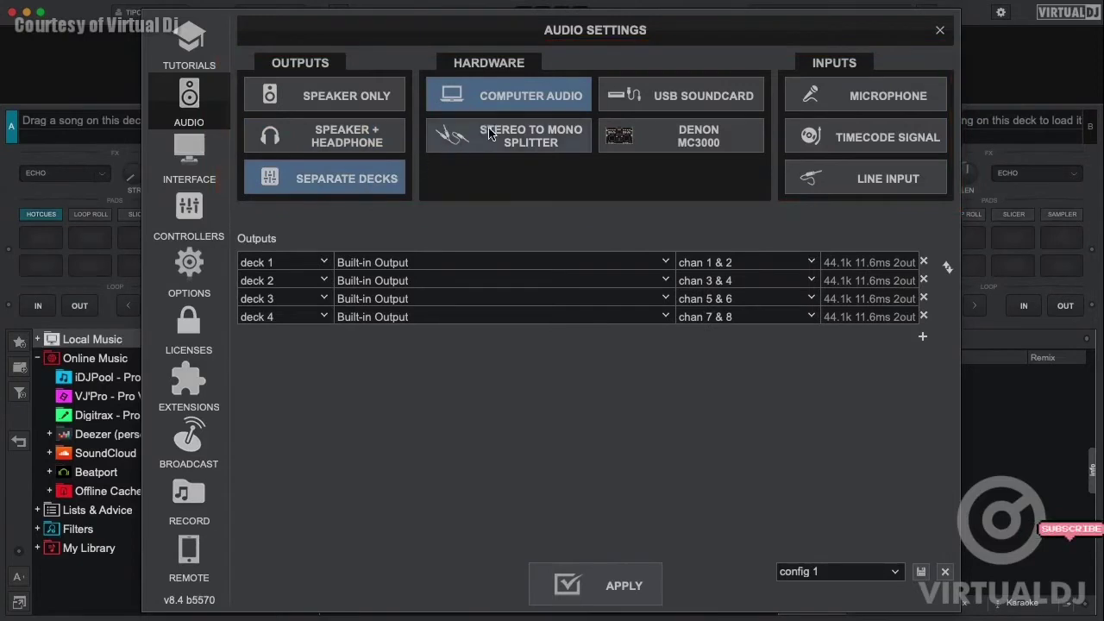
{"action": "left_click", "coordinate": [620, 96]}
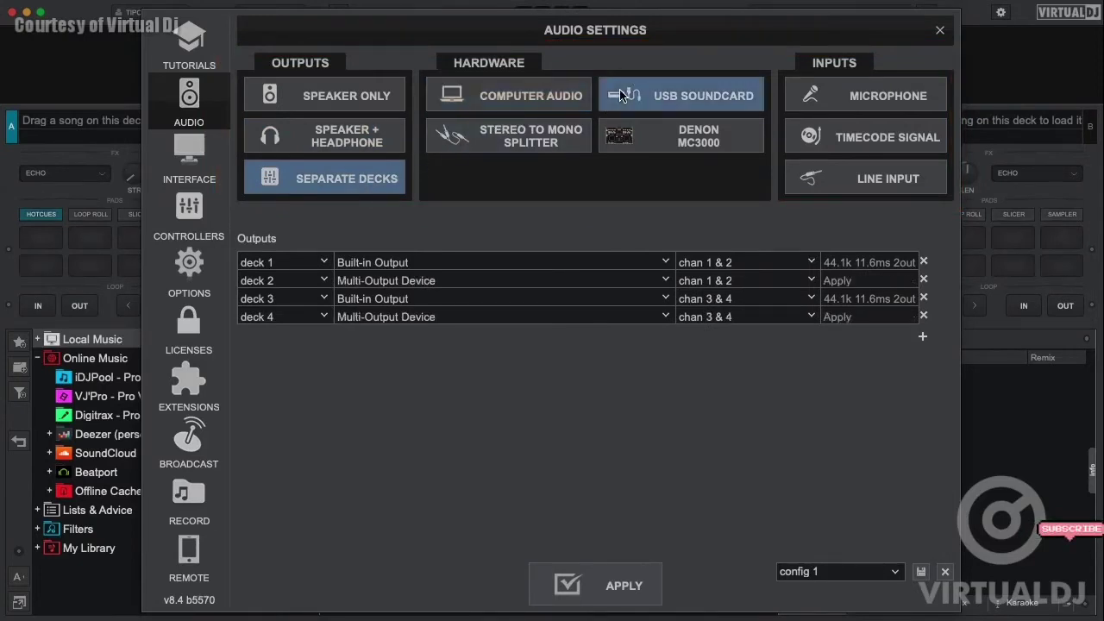
{"action": "left_click", "coordinate": [515, 97]}
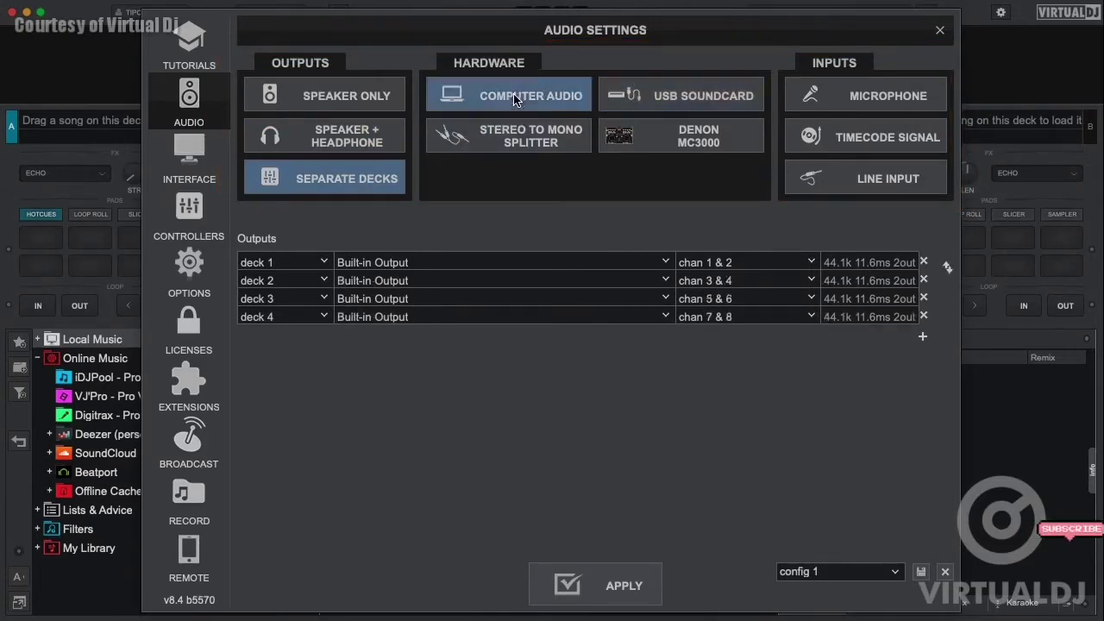
{"action": "left_click", "coordinate": [828, 97]}
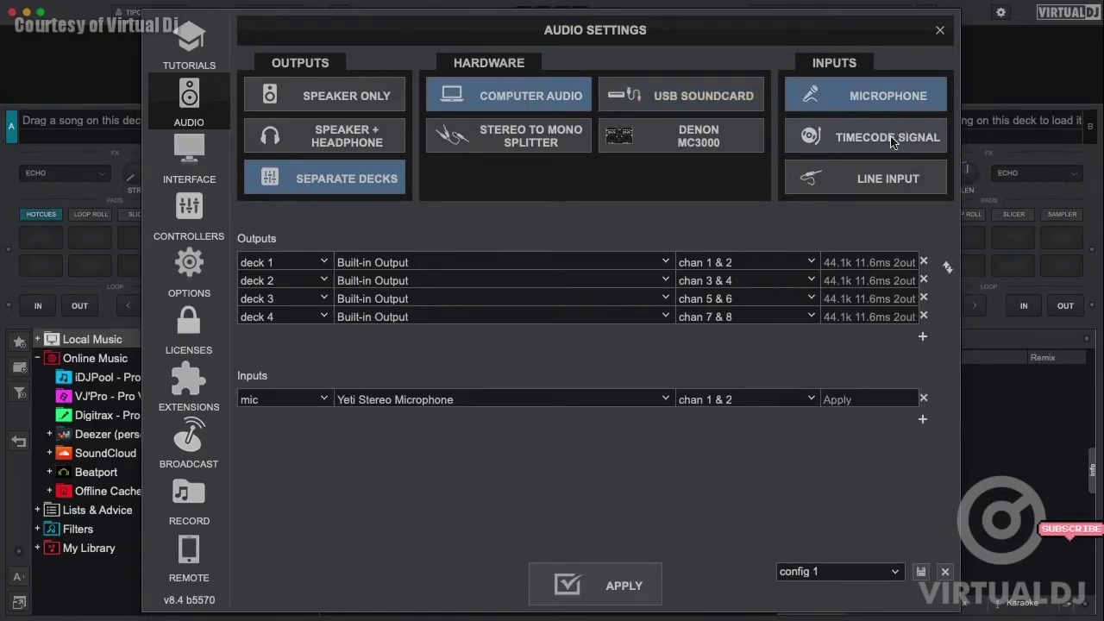
{"action": "left_click", "coordinate": [892, 142]}
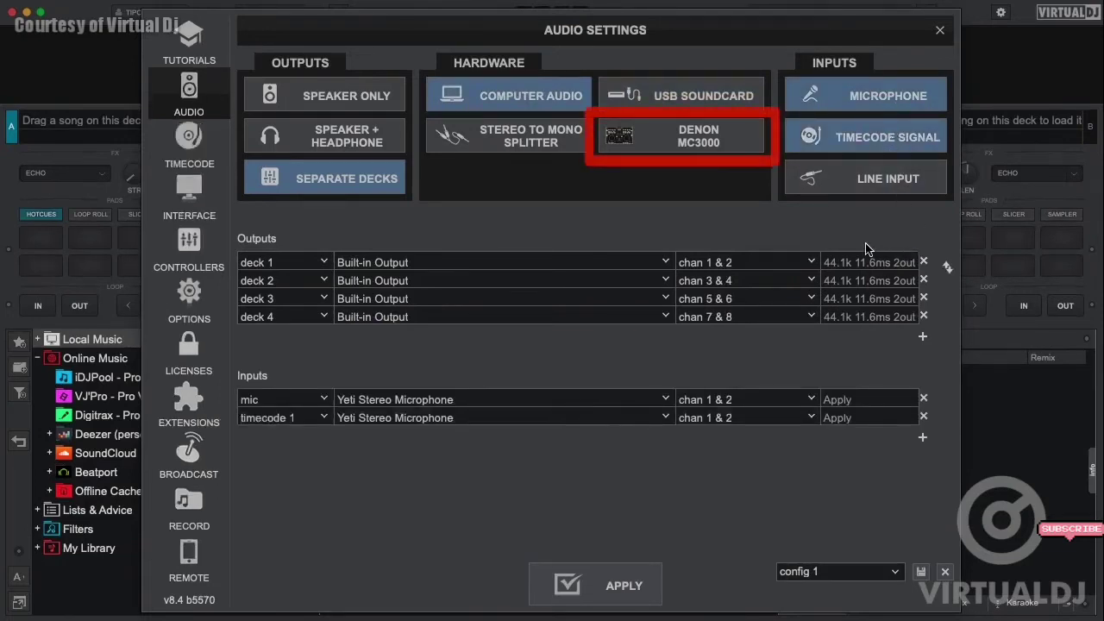
Step: Use the Denon MC3000 as audio hardware, keeping master on MC3000 chan 1 & 2
{"action": "left_click", "coordinate": [680, 140]}
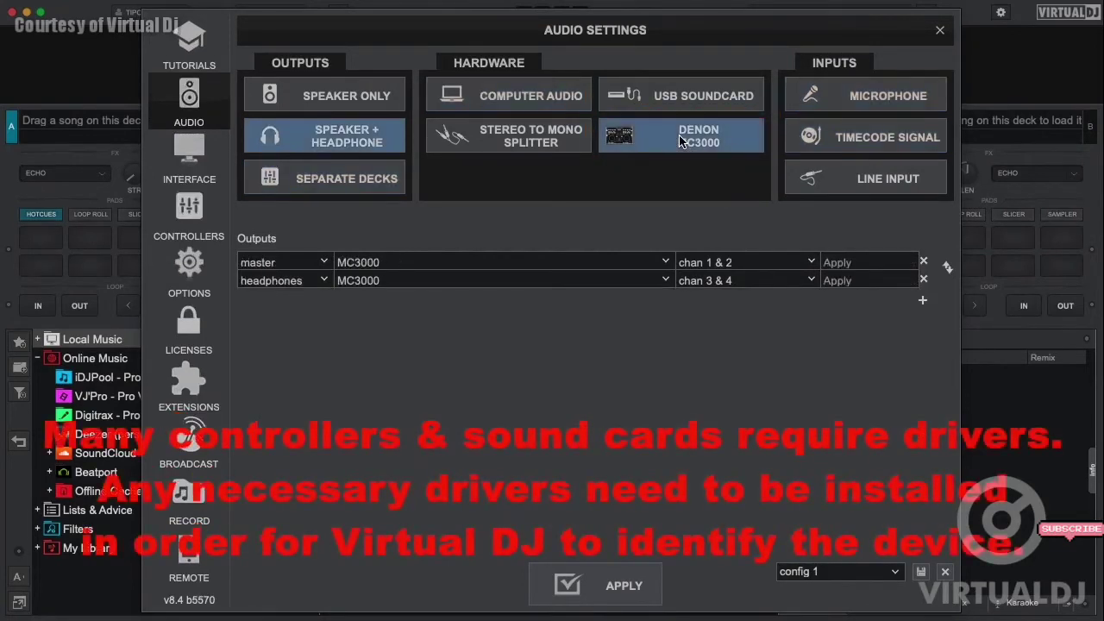
{"action": "left_click", "coordinate": [665, 262]}
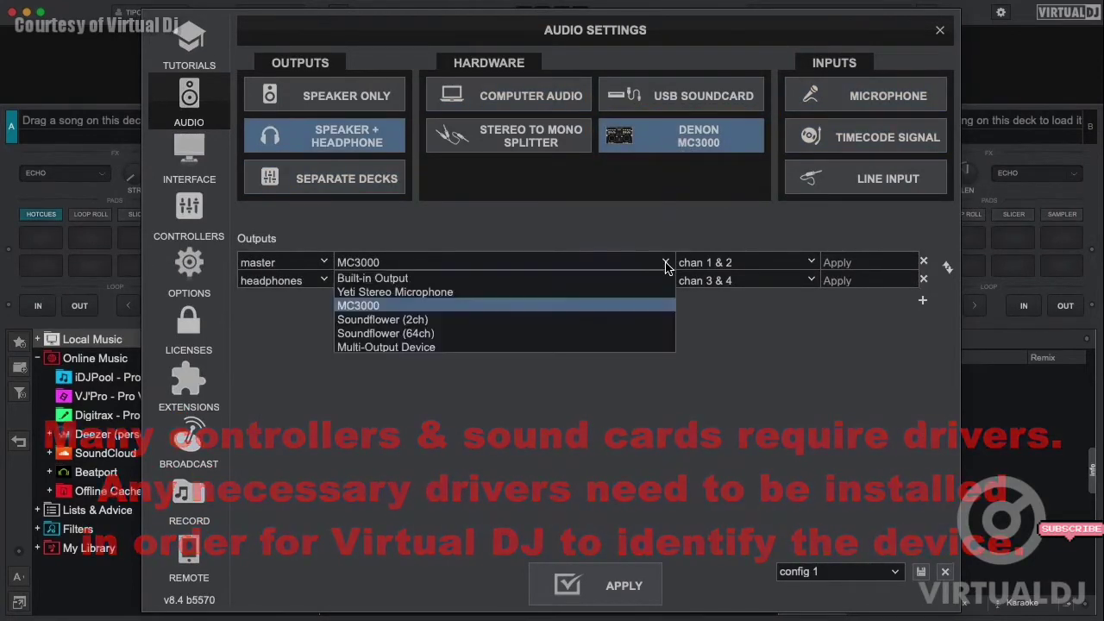
{"action": "left_click", "coordinate": [548, 306]}
{"action": "left_click", "coordinate": [811, 263]}
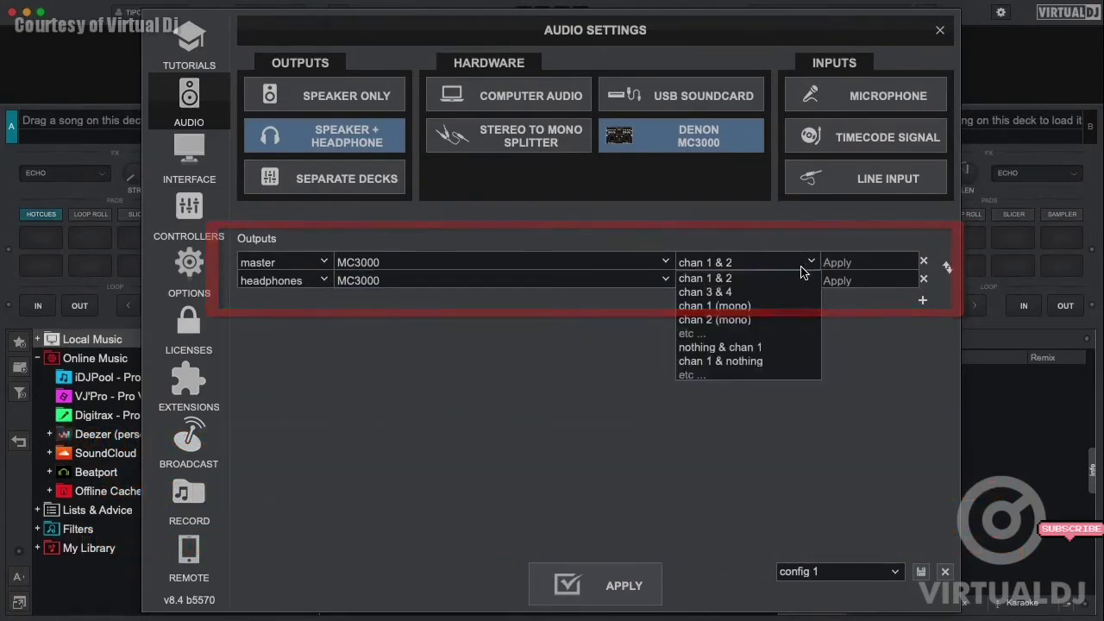
{"action": "left_click", "coordinate": [813, 264]}
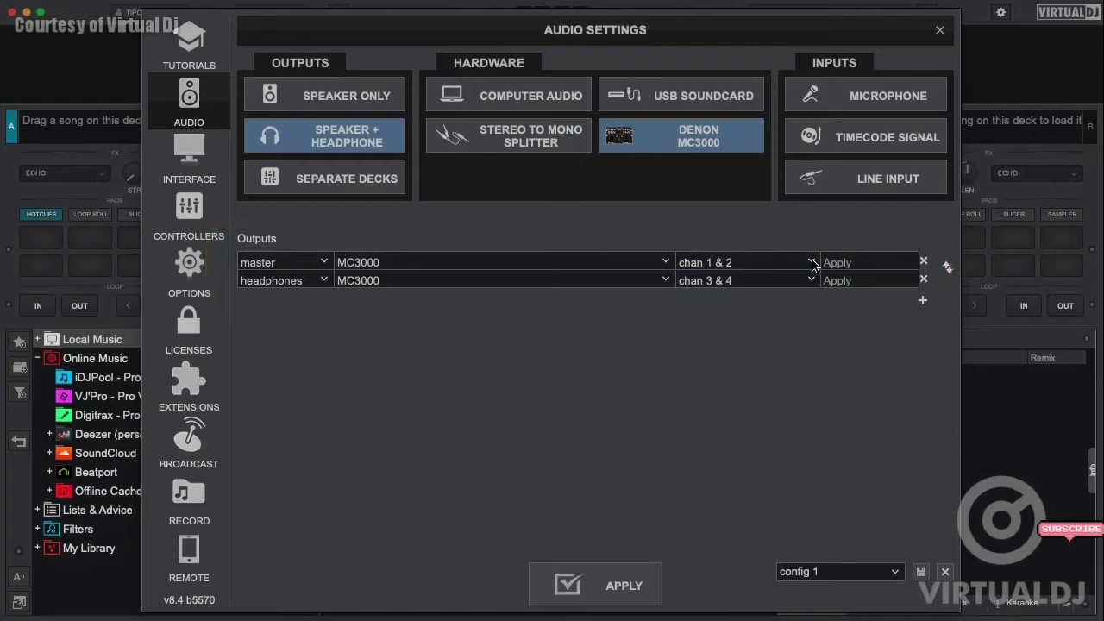
Step: Rename the audio configuration to 'Custom'
{"action": "left_click", "coordinate": [811, 571]}
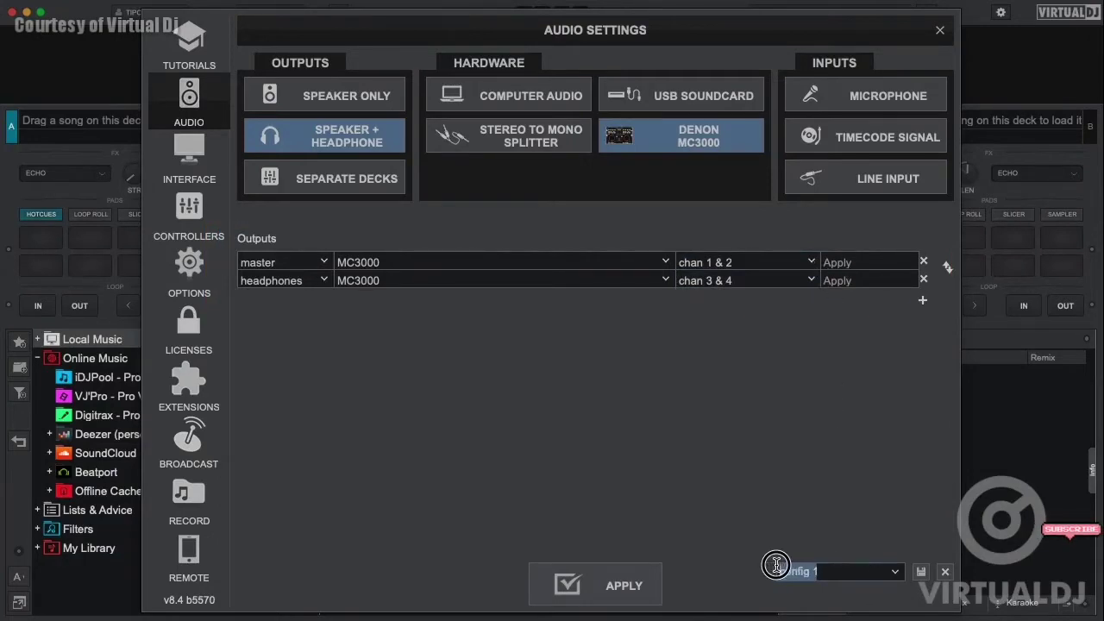
{"action": "type", "text": "Custom"}
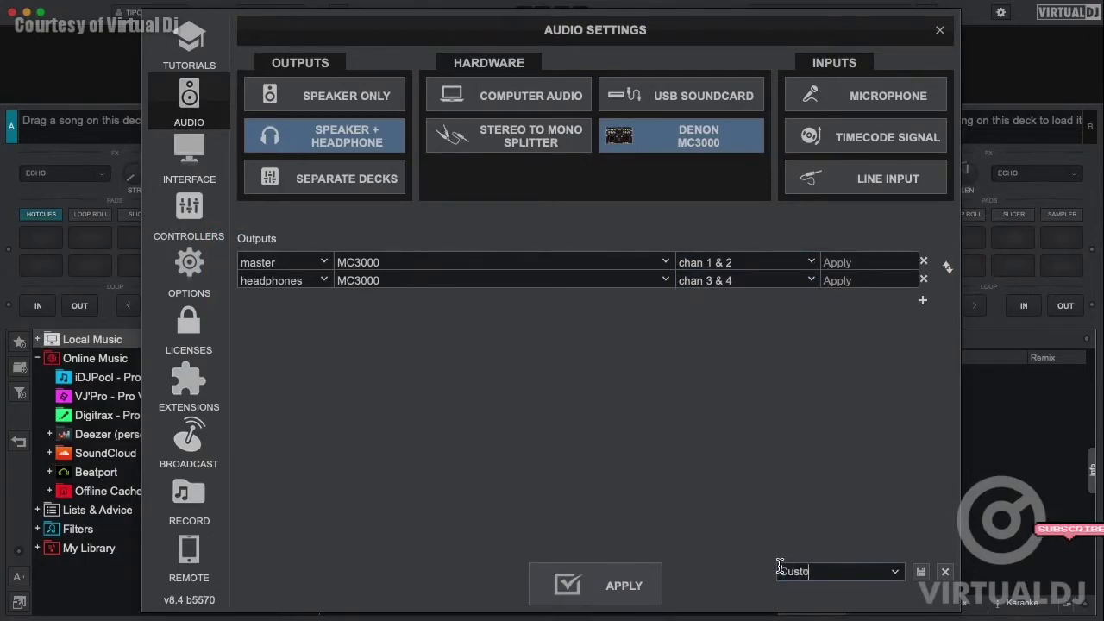
{"action": "left_click", "coordinate": [896, 573]}
{"action": "left_click", "coordinate": [852, 509]}
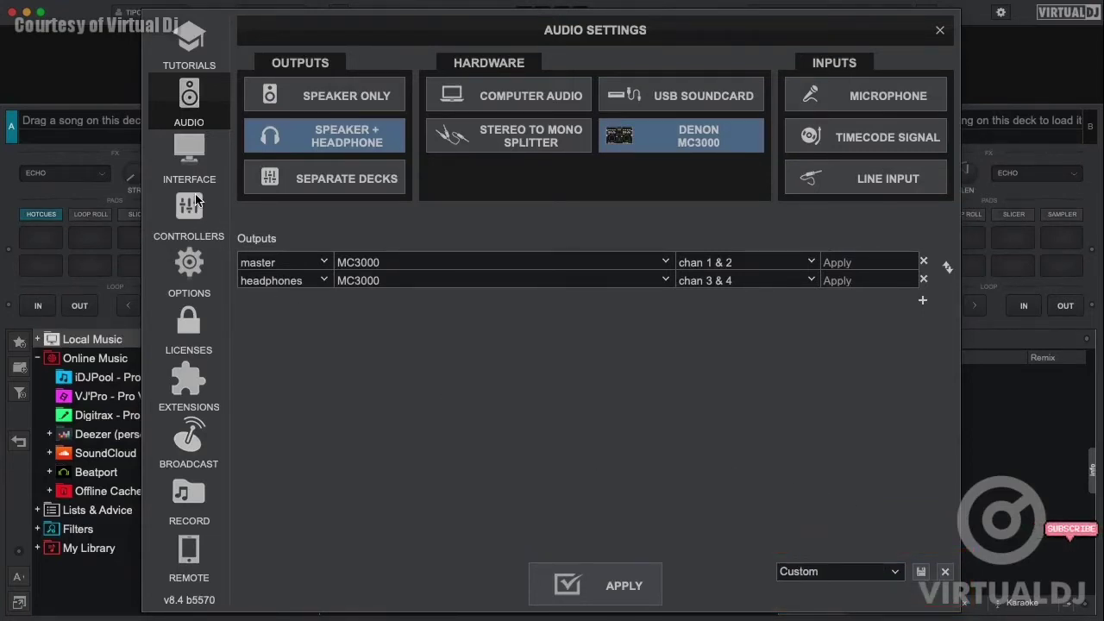
Step: Apply the old 2 Decks skin and close settings to view it
{"action": "left_click", "coordinate": [186, 154]}
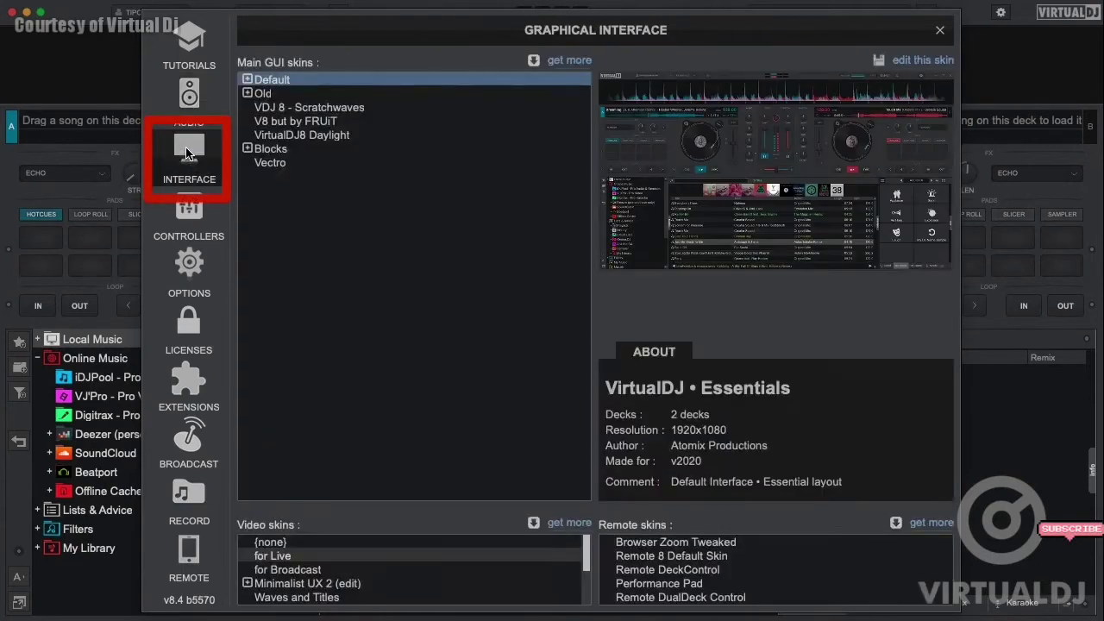
{"action": "left_click", "coordinate": [247, 93]}
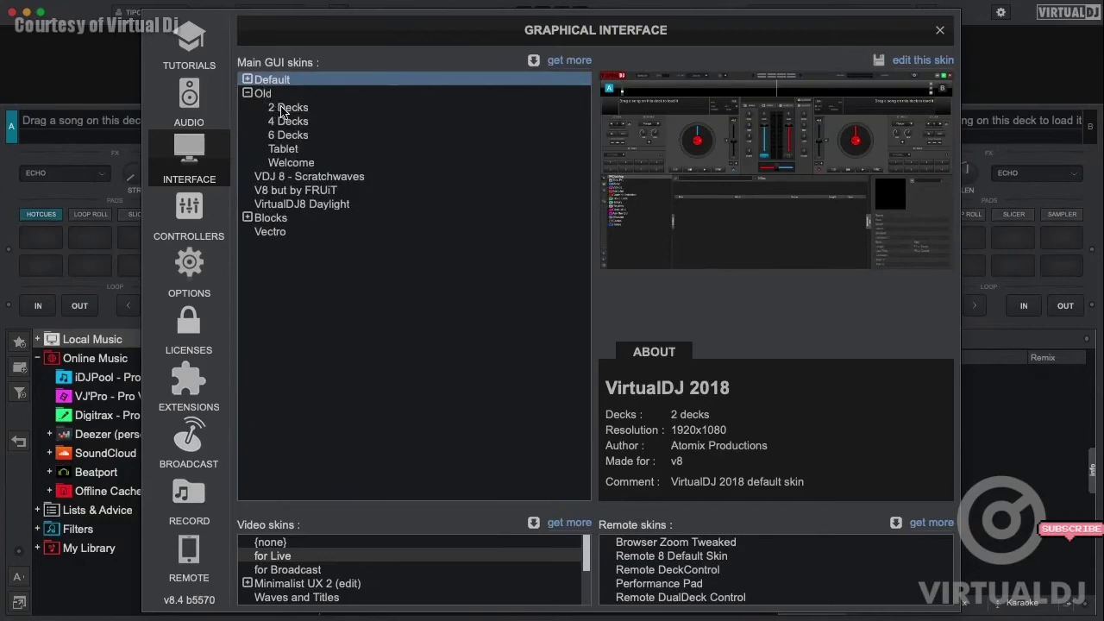
{"action": "left_click", "coordinate": [281, 110]}
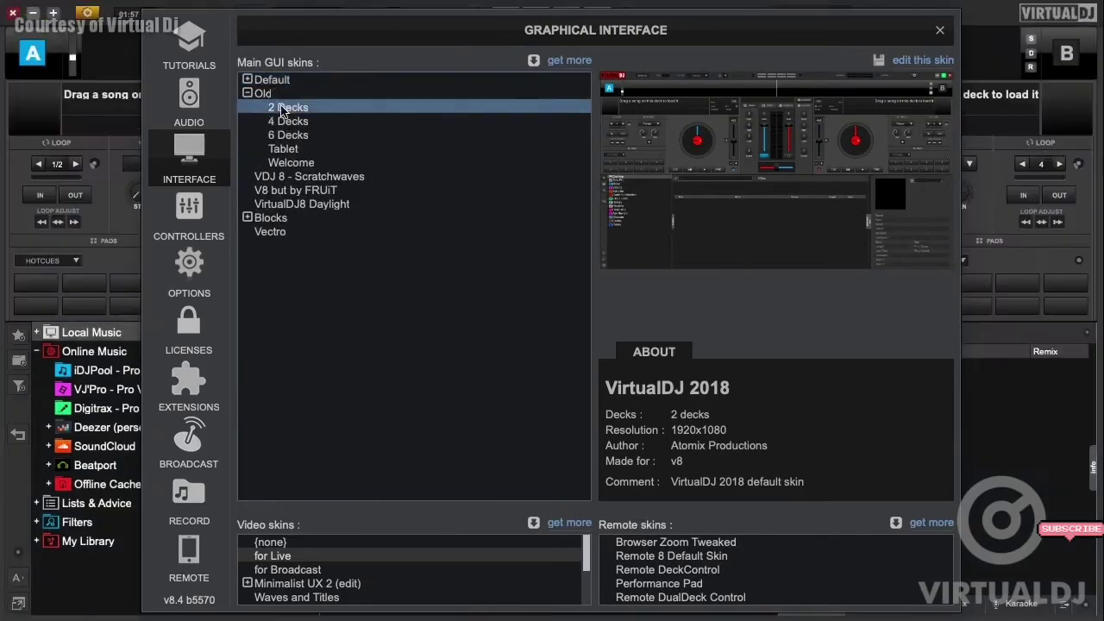
{"action": "left_click", "coordinate": [940, 33]}
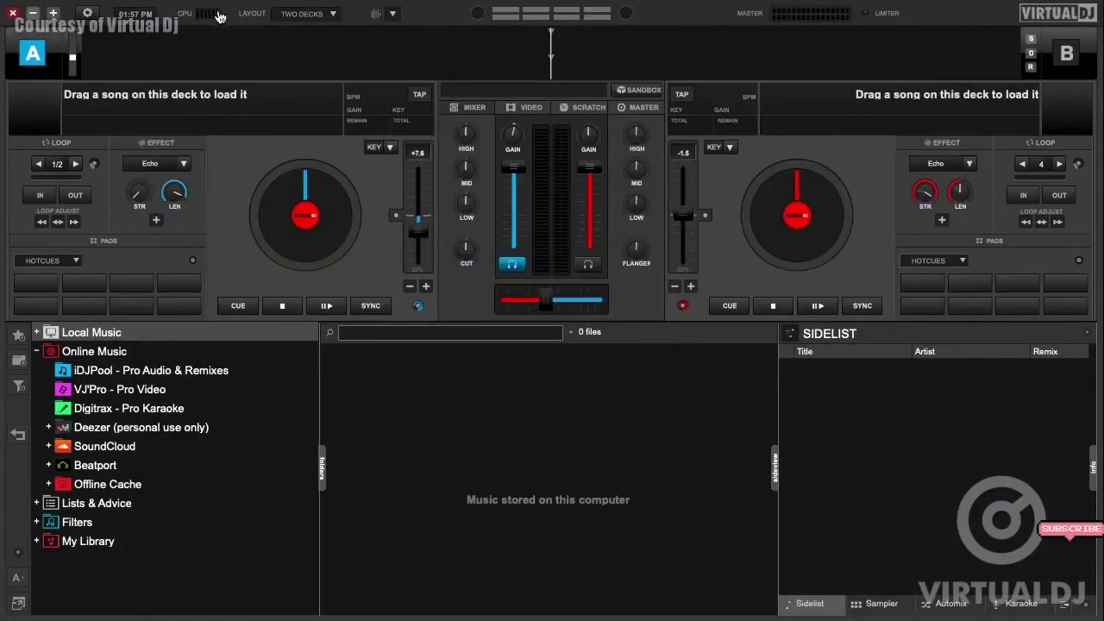
Step: Switch the skin to Essentials from the Default group and return to settings
{"action": "left_click", "coordinate": [87, 13]}
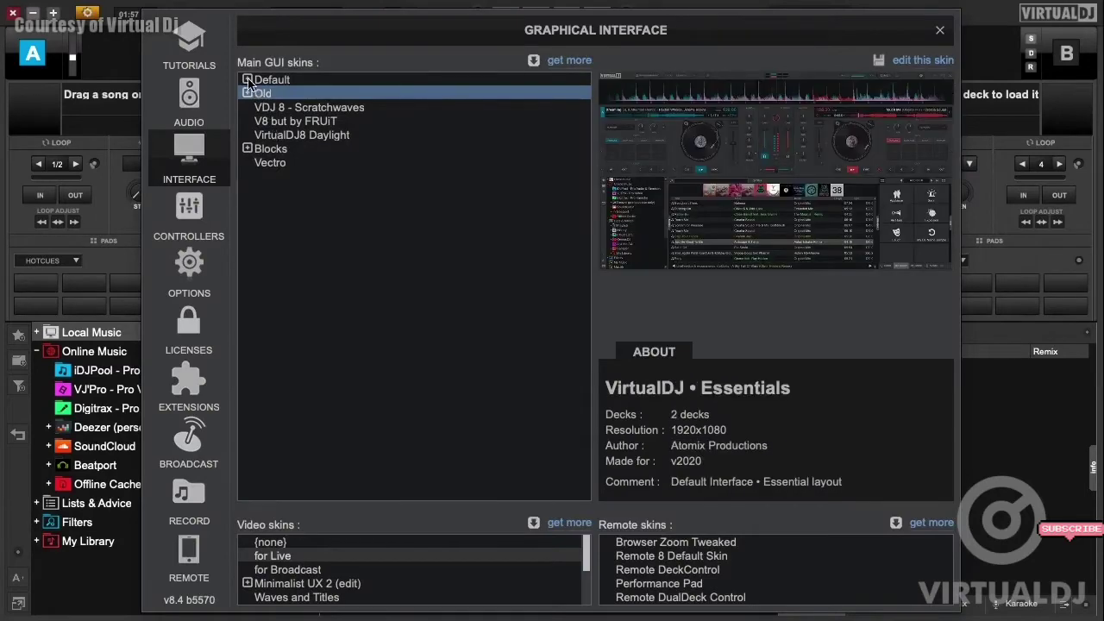
{"action": "left_click", "coordinate": [263, 79]}
{"action": "left_click", "coordinate": [288, 108]}
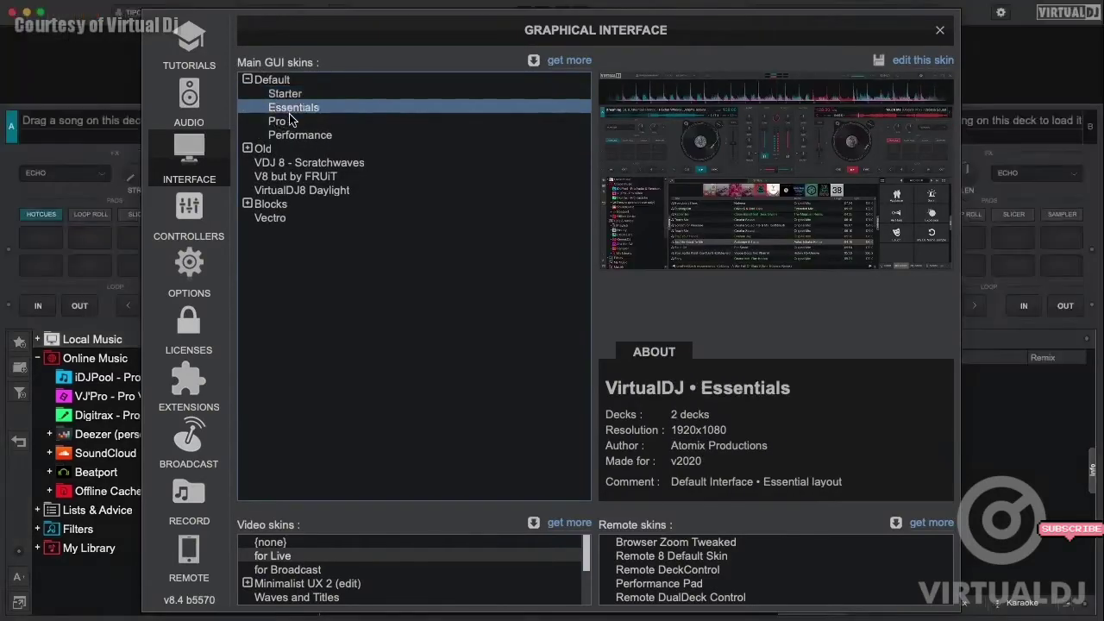
{"action": "left_click", "coordinate": [942, 31]}
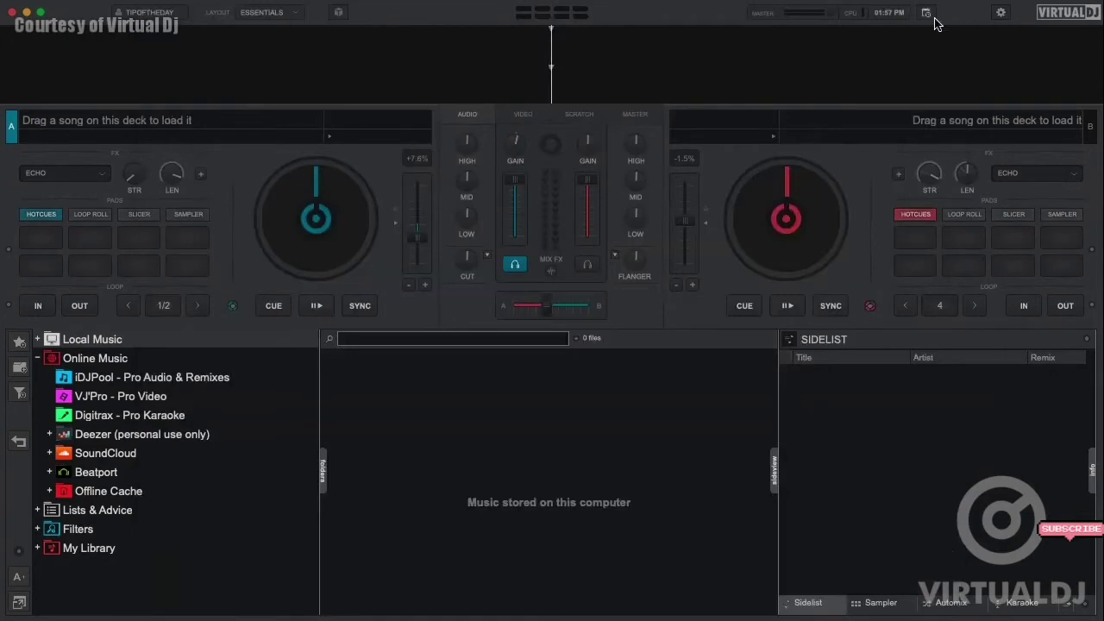
{"action": "left_click", "coordinate": [1001, 13]}
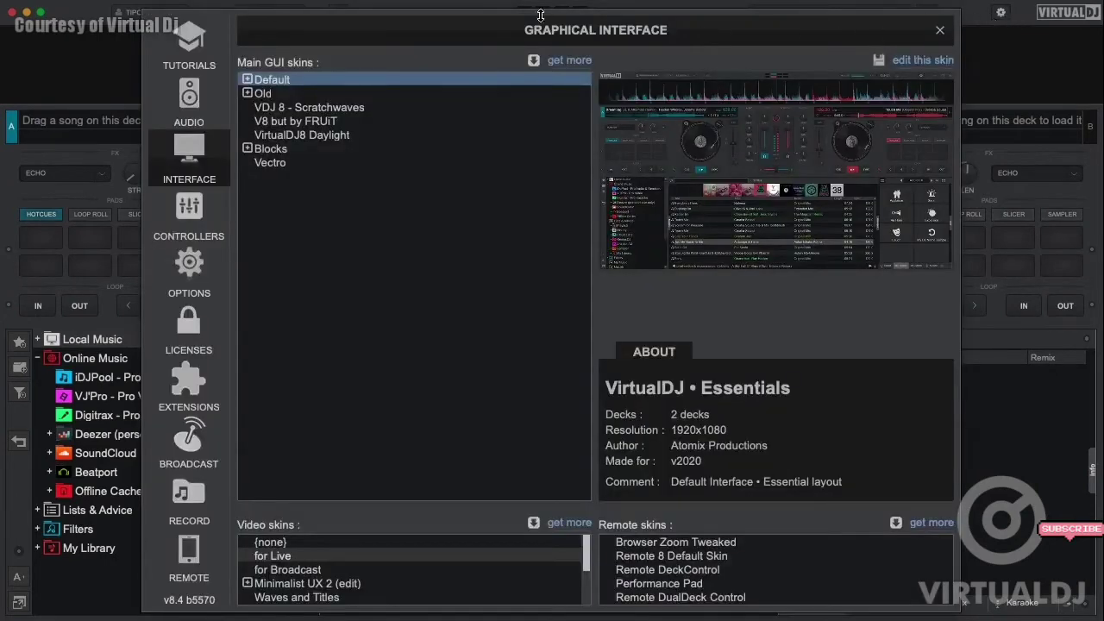
Step: Remap the keyboard shortcut ALT+SPACE from mix_now to pitch_lock
{"action": "left_click", "coordinate": [191, 219]}
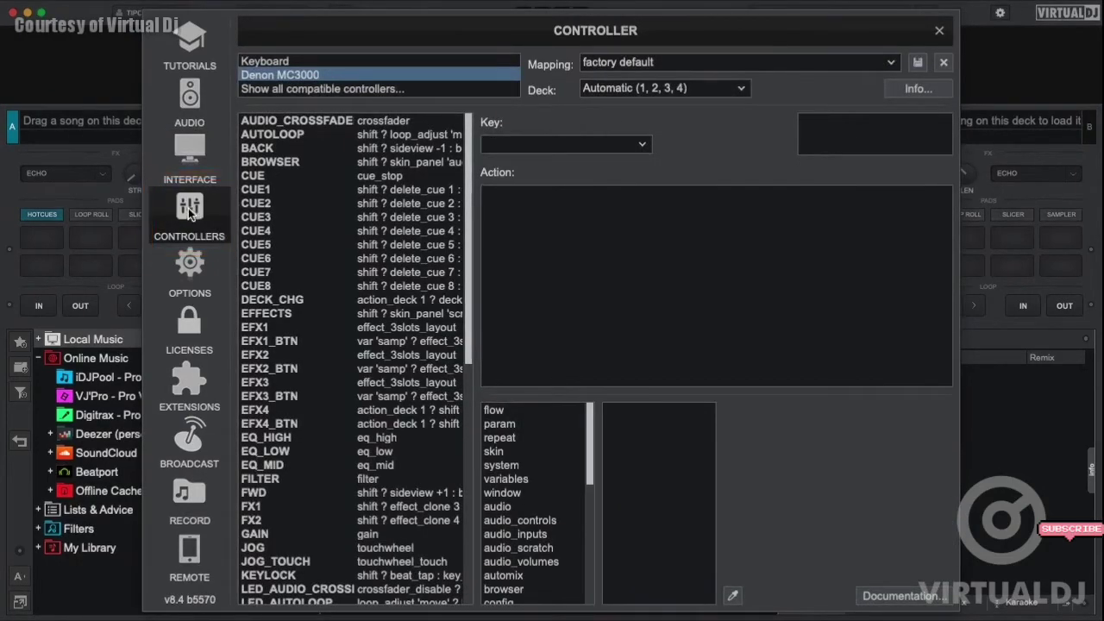
{"action": "left_click", "coordinate": [256, 63]}
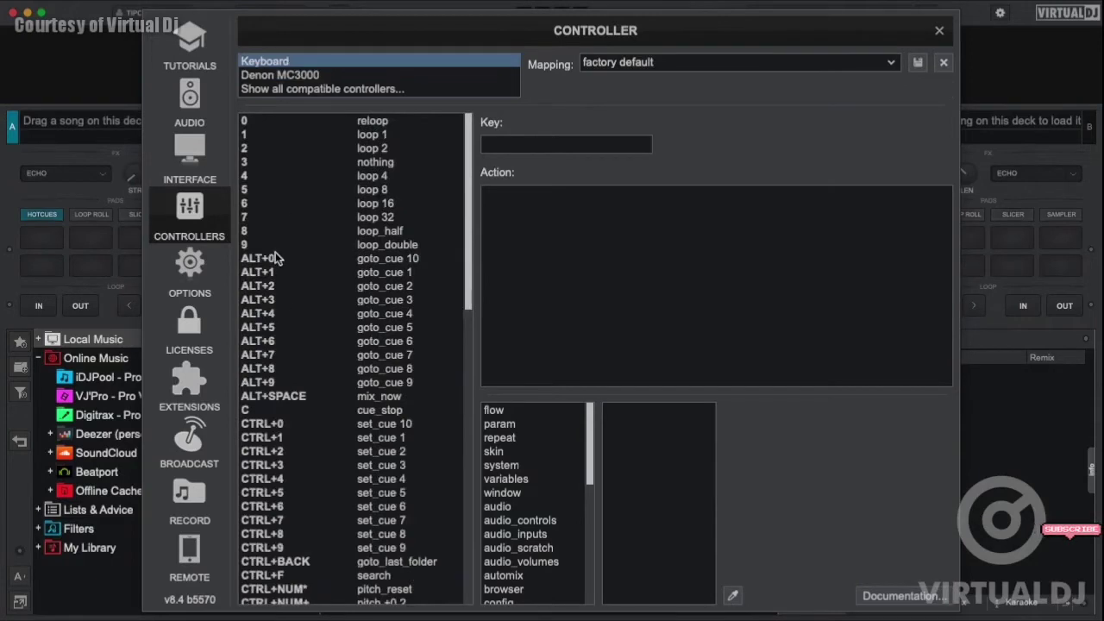
{"action": "left_click", "coordinate": [283, 399]}
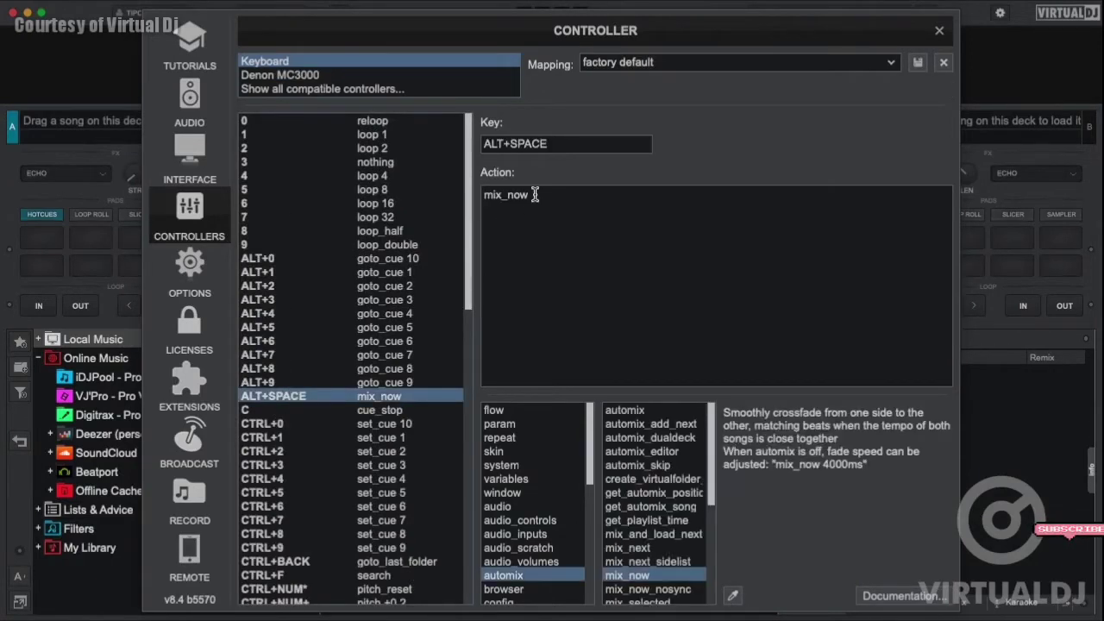
{"action": "key", "text": "BackSpace"}
{"action": "key", "text": "BackSpace"}
{"action": "key", "text": "BackSpace"}
{"action": "key", "text": "BackSpace"}
{"action": "key", "text": "BackSpace"}
{"action": "key", "text": "BackSpace"}
{"action": "key", "text": "BackSpace"}
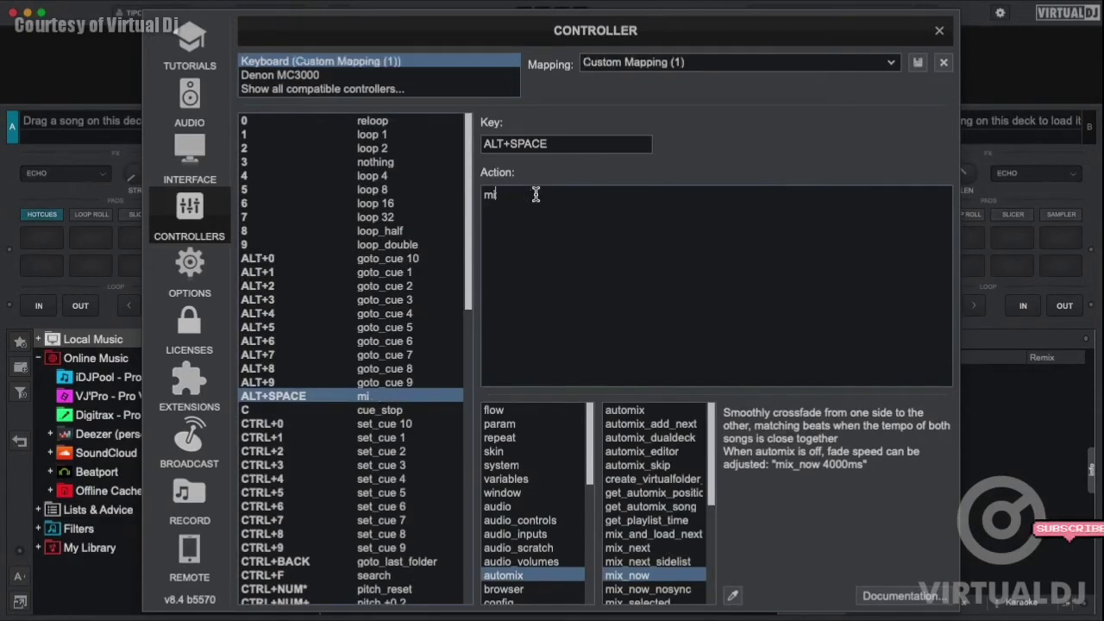
{"action": "type", "text": "paditch"}
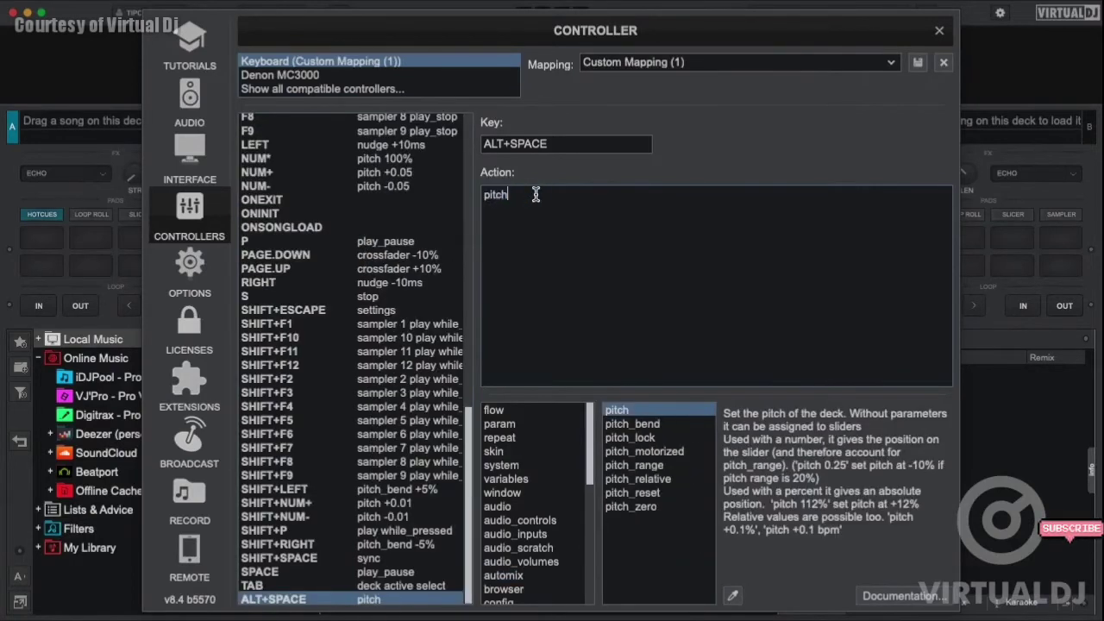
{"action": "type", "text": "_lock"}
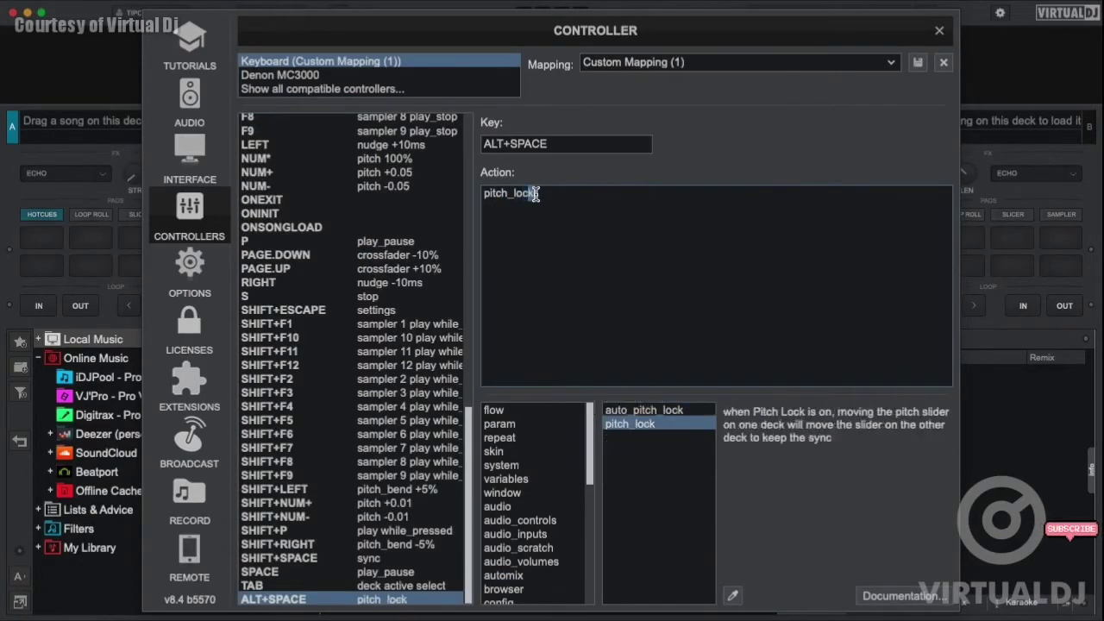
Step: Revert the keyboard mapping to factory default and show the Denon MC3000 mapping
{"action": "left_click", "coordinate": [895, 67]}
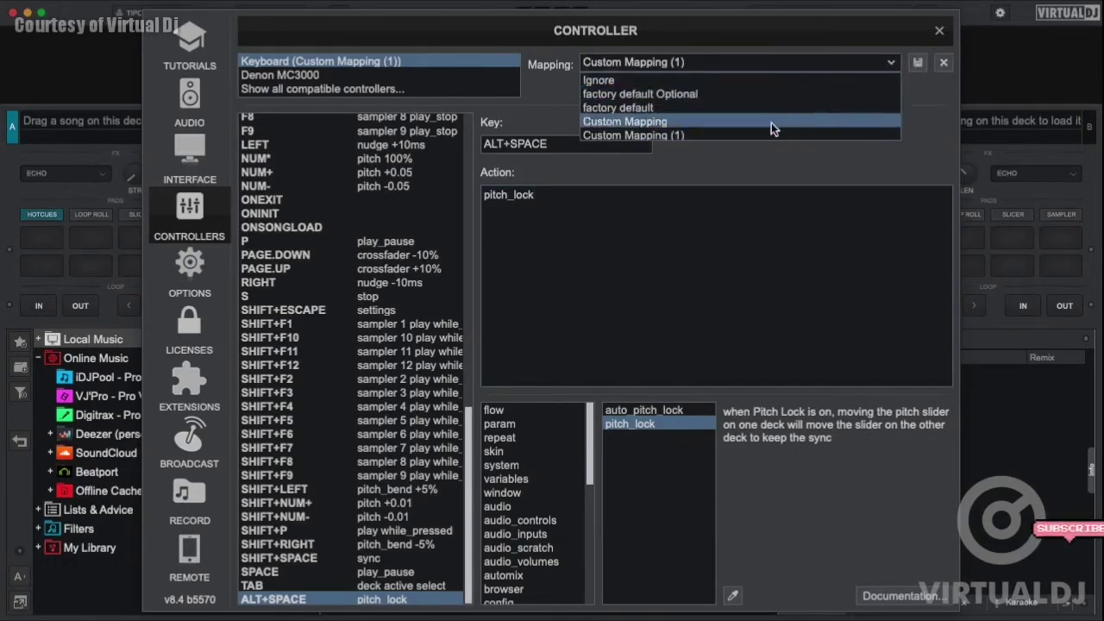
{"action": "left_click", "coordinate": [772, 128]}
{"action": "left_click", "coordinate": [892, 66]}
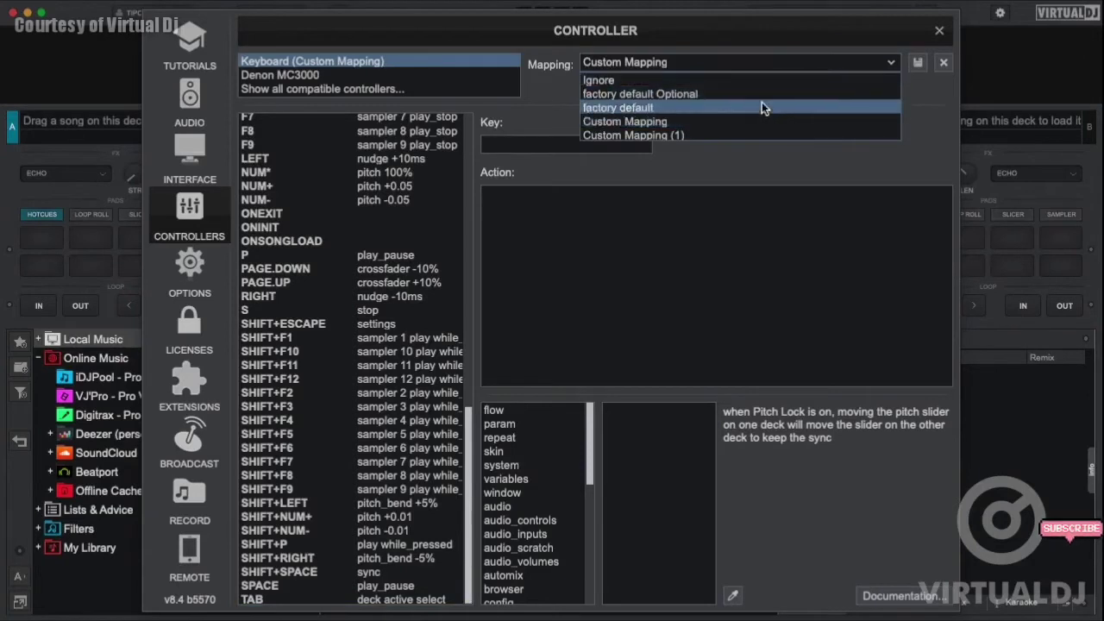
{"action": "left_click", "coordinate": [762, 108]}
{"action": "left_click", "coordinate": [300, 78]}
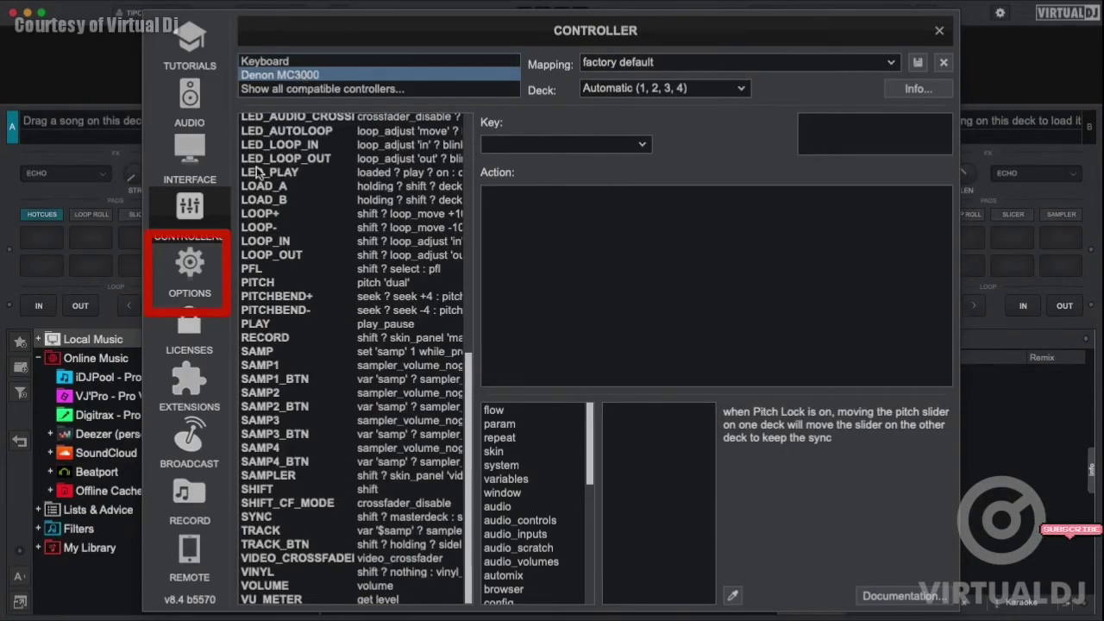
Step: Filter Options by 'Pitch', enable autoPitchLock, then go to the Licenses page
{"action": "left_click", "coordinate": [190, 267]}
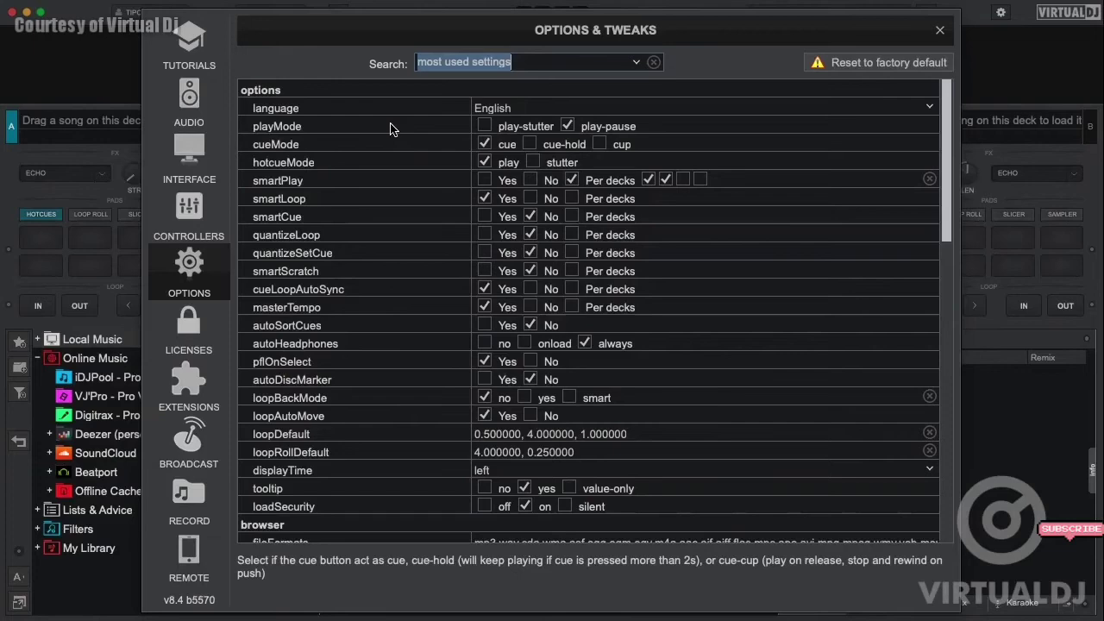
{"action": "left_click", "coordinate": [654, 61]}
{"action": "left_click", "coordinate": [579, 61]}
{"action": "type", "text": "Pitch"}
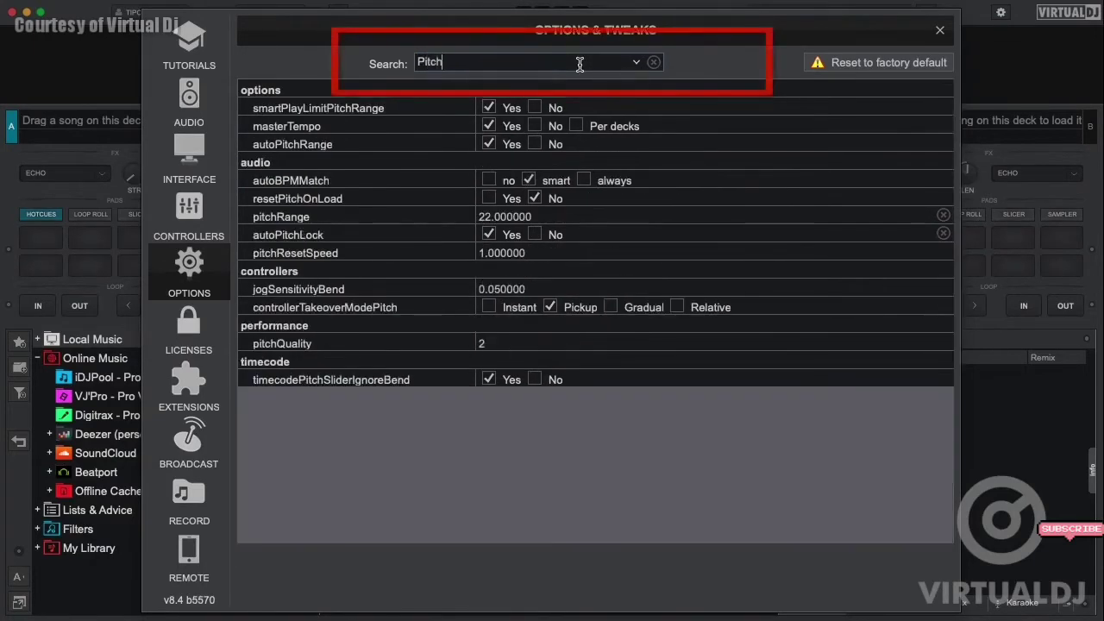
{"action": "mouse_move", "coordinate": [512, 181]}
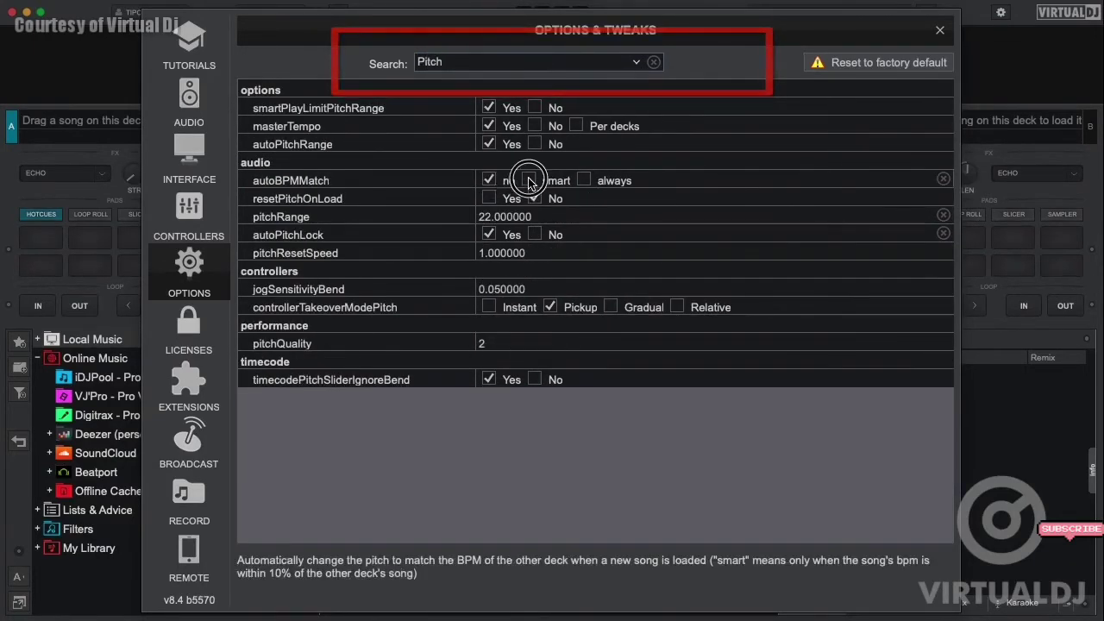
{"action": "mouse_move", "coordinate": [510, 235]}
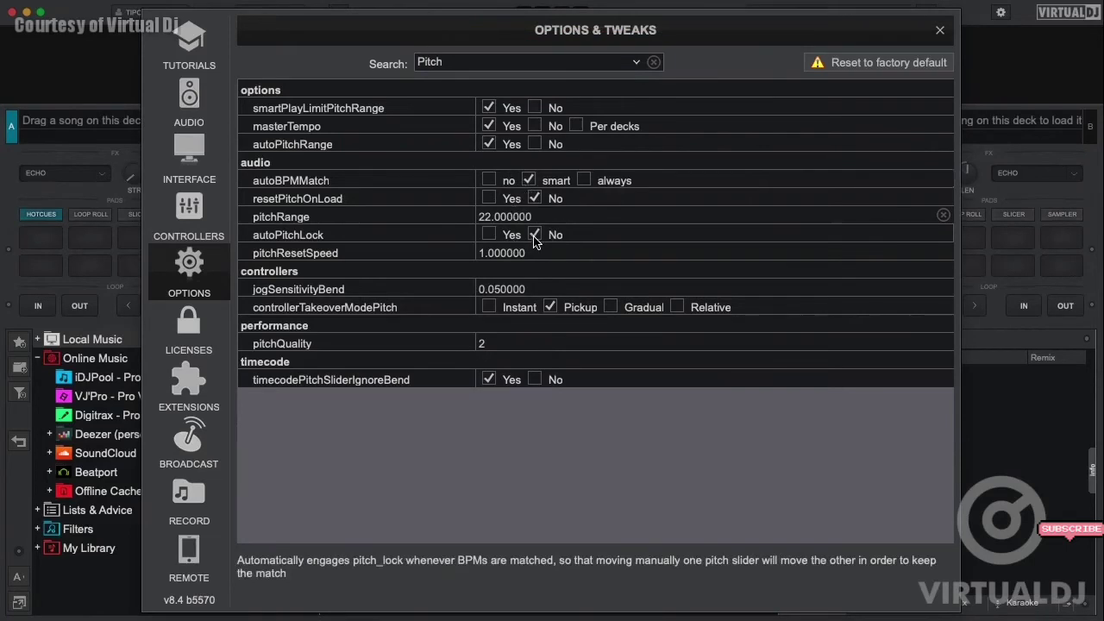
{"action": "left_click", "coordinate": [488, 235]}
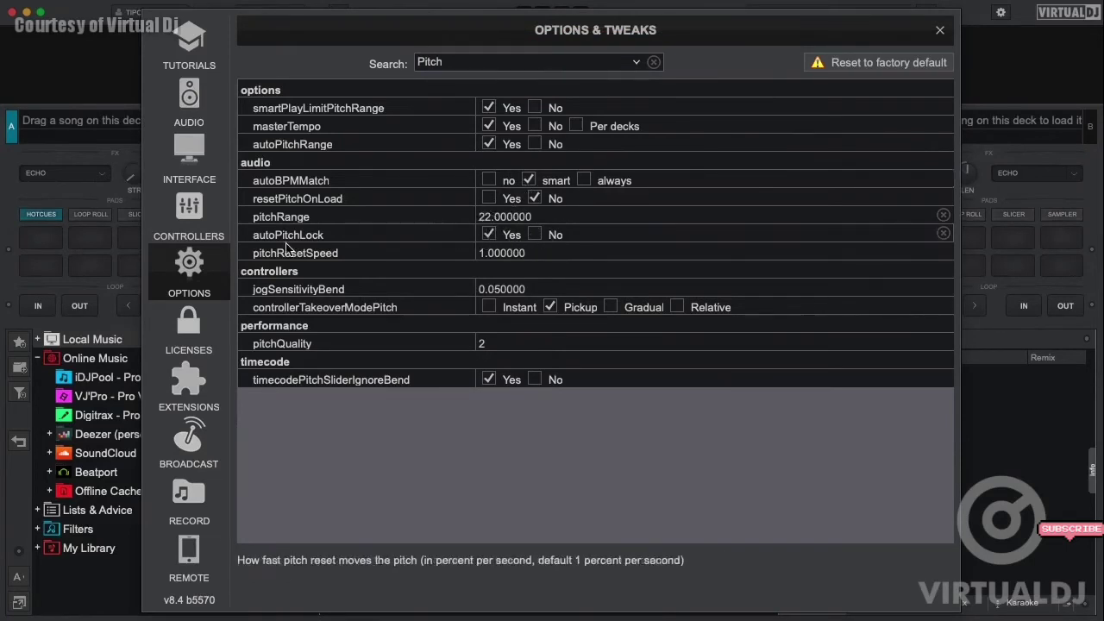
{"action": "left_click", "coordinate": [188, 332]}
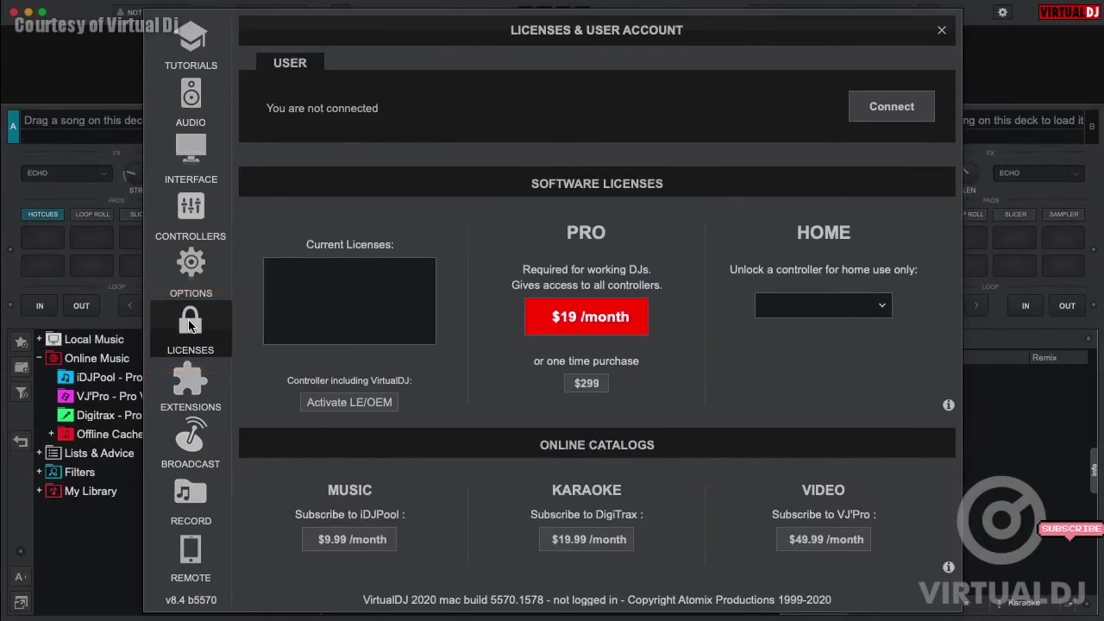
Step: Sign in to the VirtualDJ user account with e-mail and password
{"action": "left_click", "coordinate": [882, 109]}
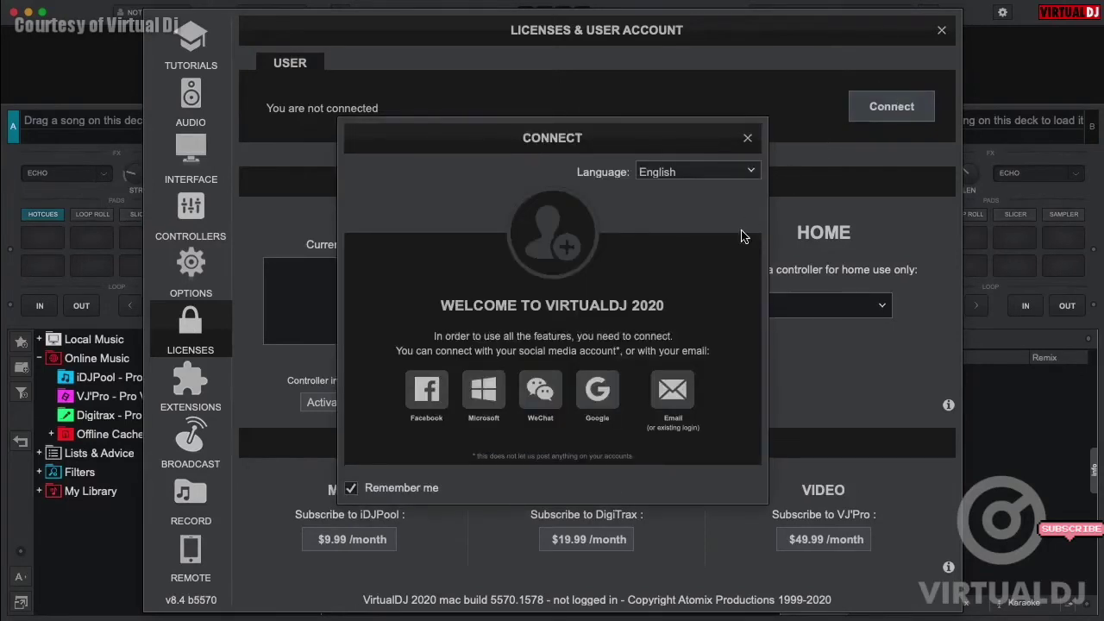
{"action": "left_click", "coordinate": [672, 394]}
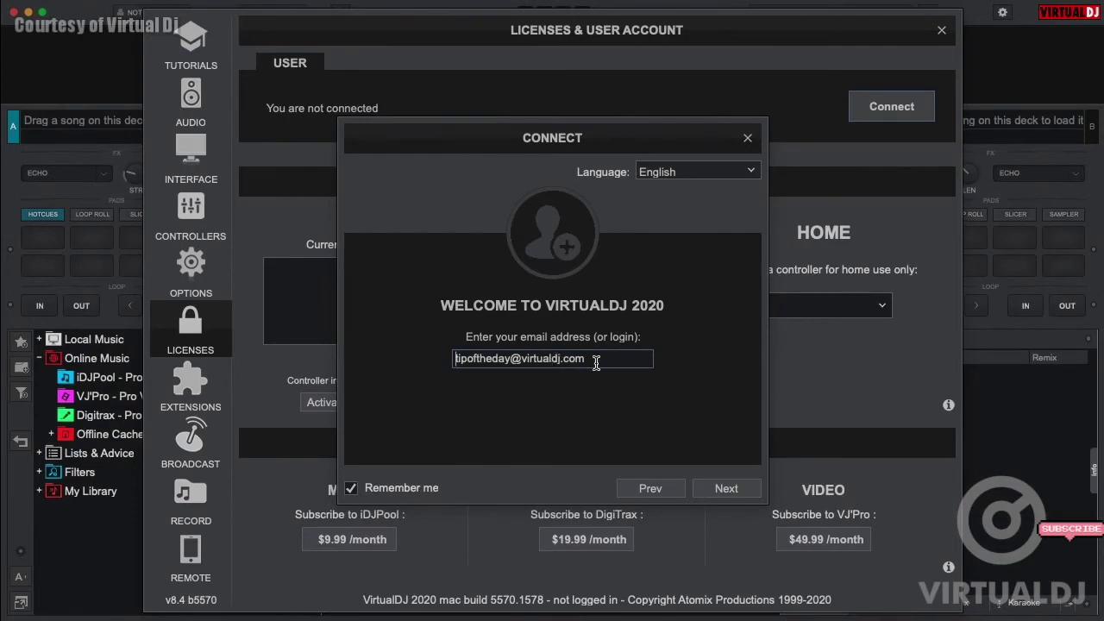
{"action": "left_click", "coordinate": [723, 489]}
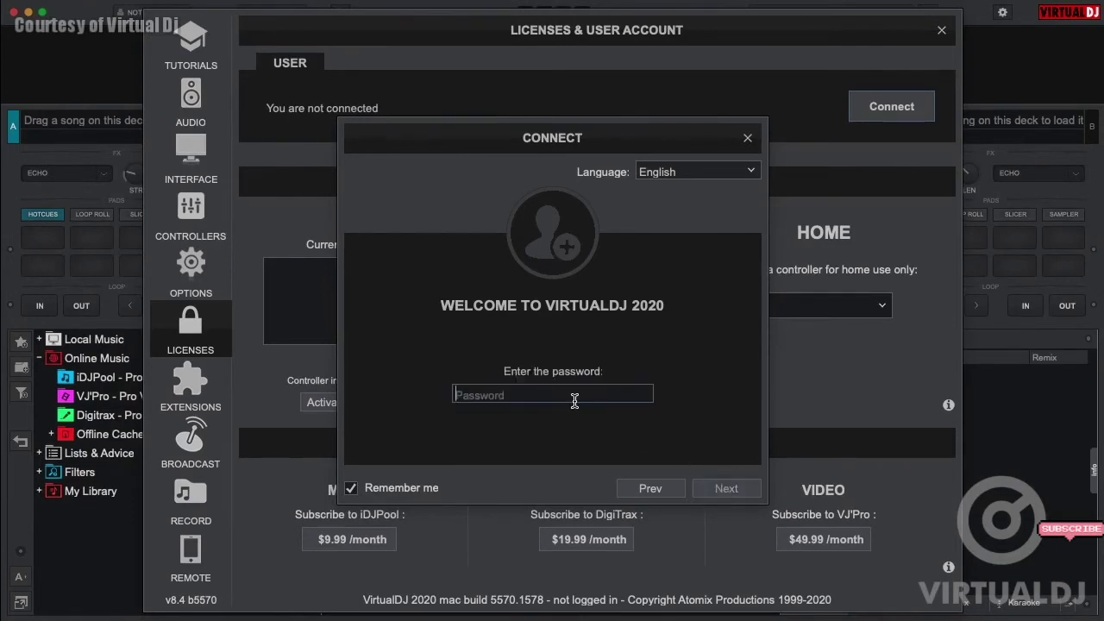
{"action": "type", "text": "**"}
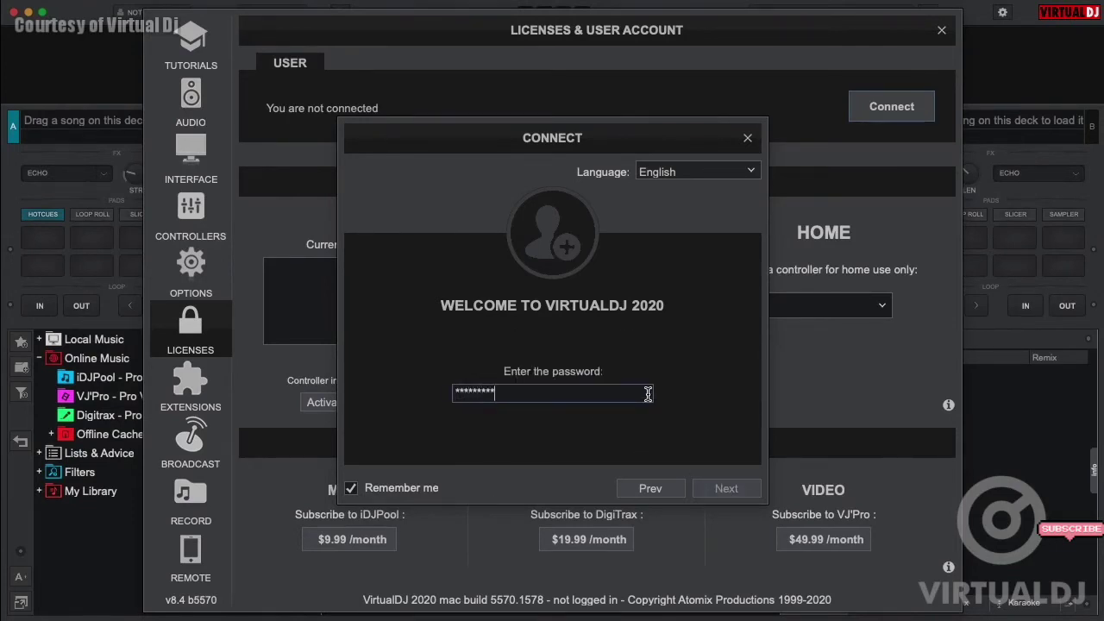
{"action": "key", "text": "Return"}
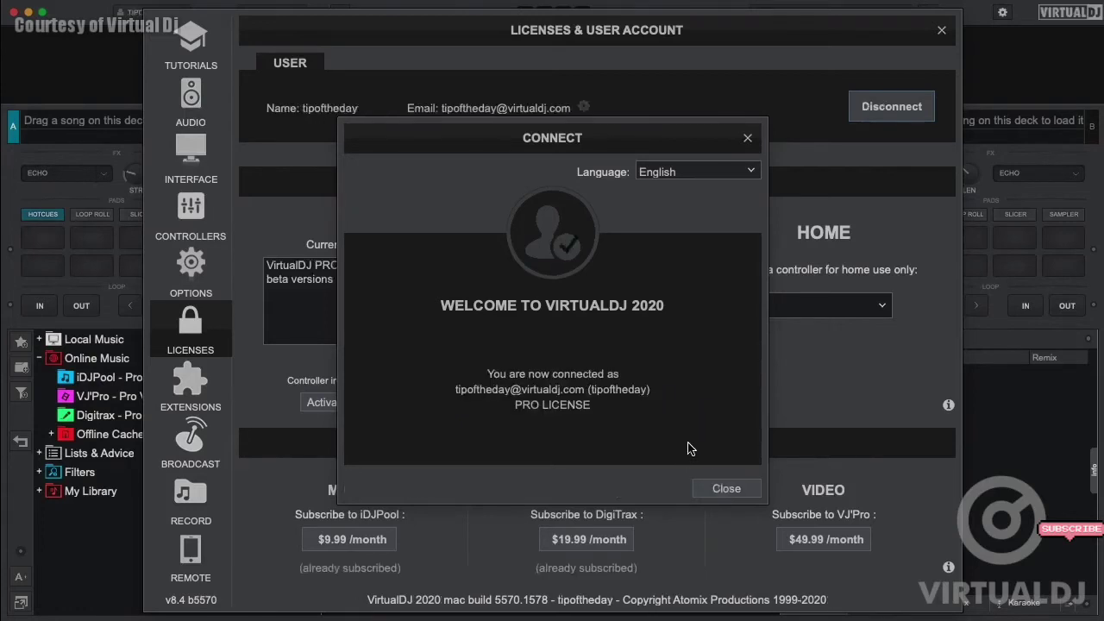
{"action": "left_click", "coordinate": [724, 489]}
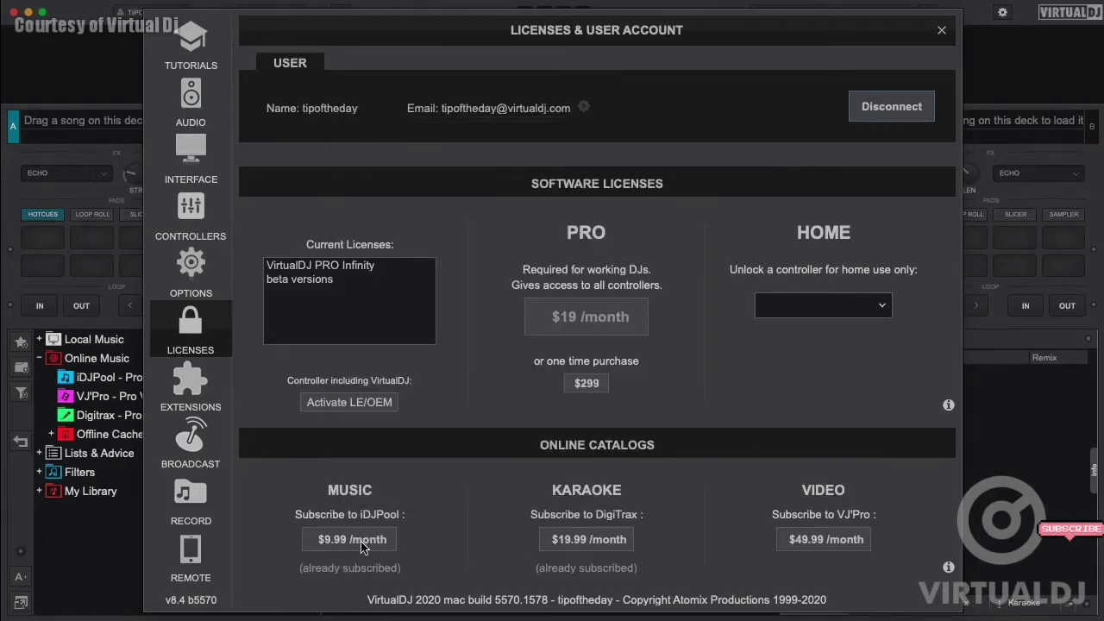
Step: Install the Virtually Pioneer skin from the Extensions catalog
{"action": "left_click", "coordinate": [191, 378]}
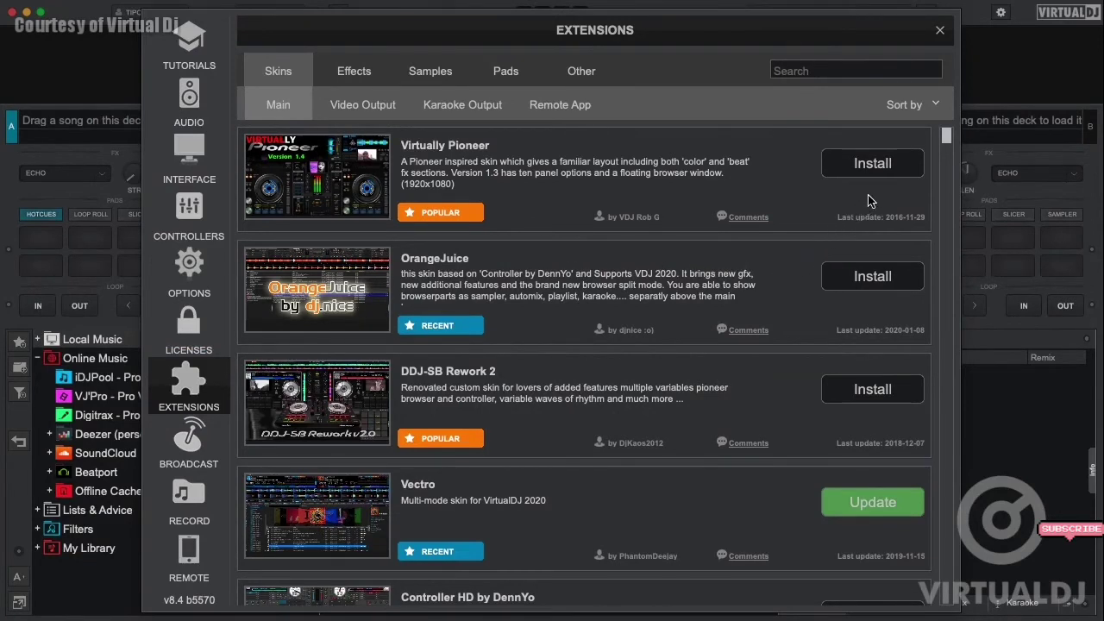
{"action": "left_click", "coordinate": [873, 164]}
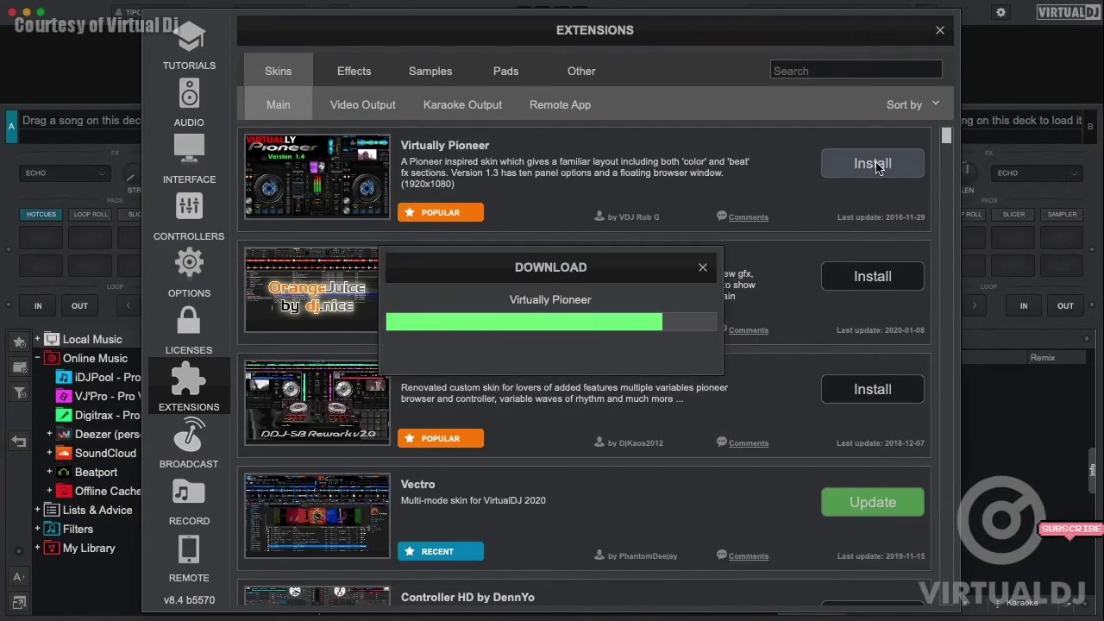
{"action": "left_click", "coordinate": [549, 355]}
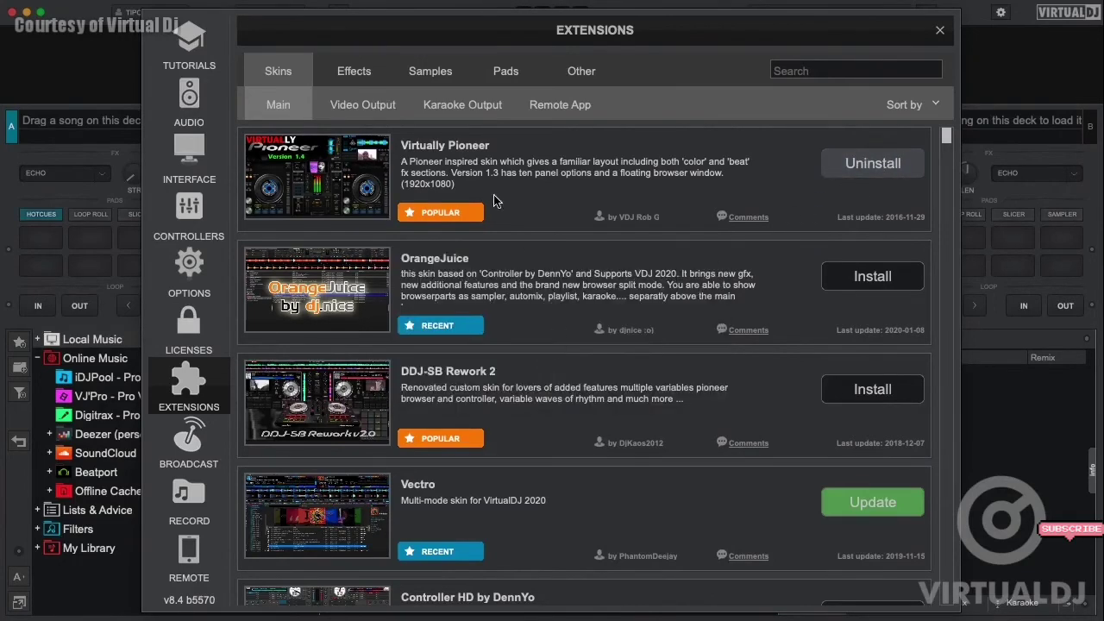
Step: Browse the Effects, Samples and Pads extension lists
{"action": "left_click", "coordinate": [353, 72]}
{"action": "left_click", "coordinate": [431, 74]}
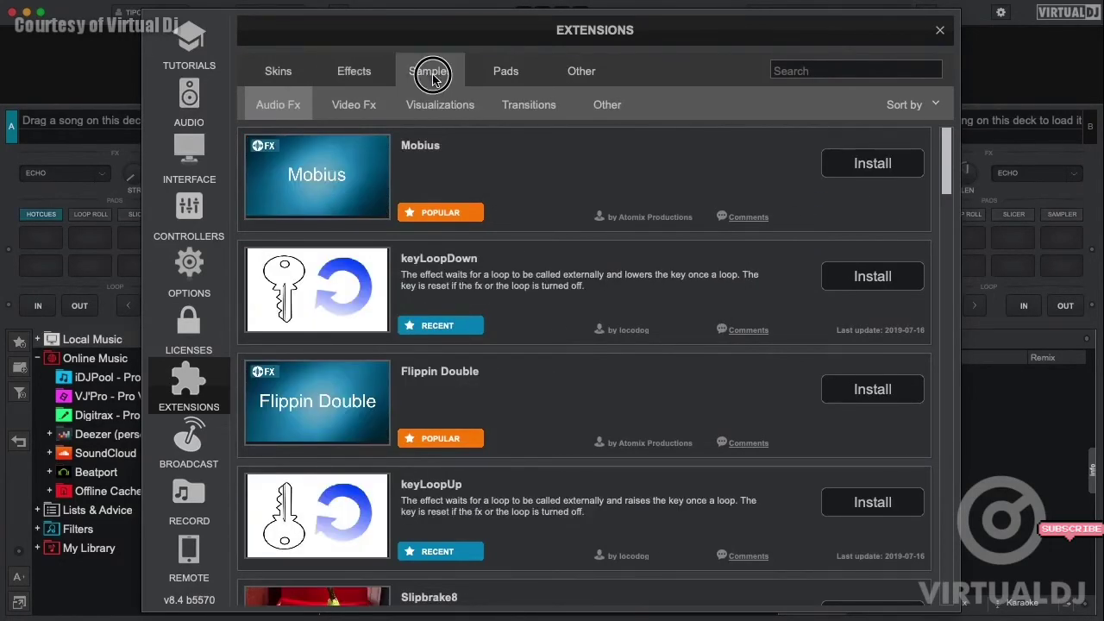
{"action": "left_click", "coordinate": [503, 74]}
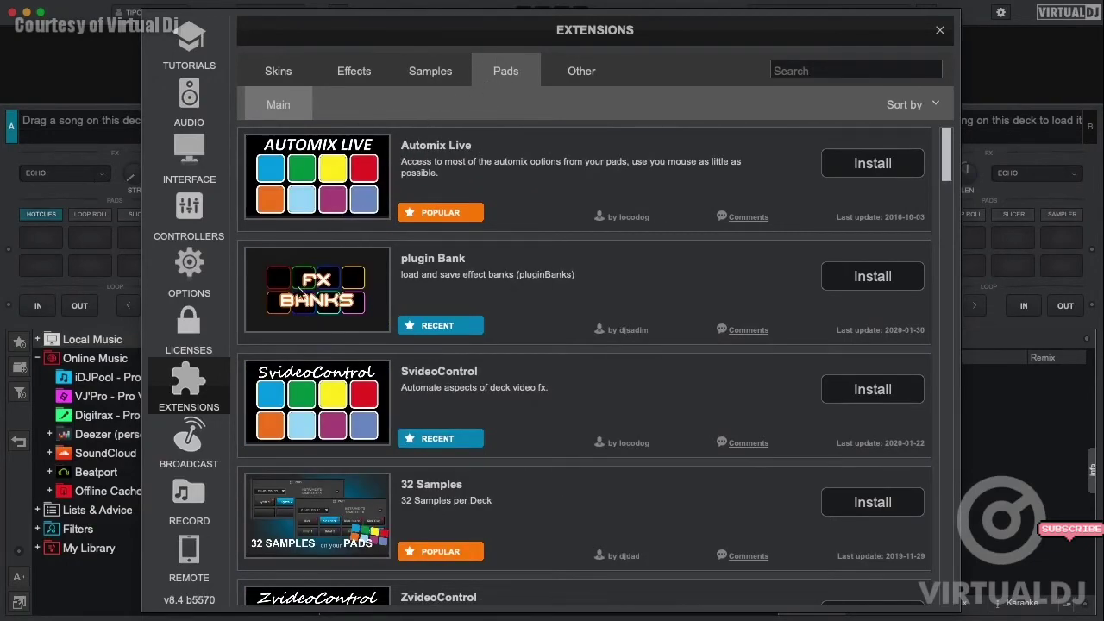
Step: Keep Facebook as the video broadcast streaming destination
{"action": "left_click", "coordinate": [186, 442]}
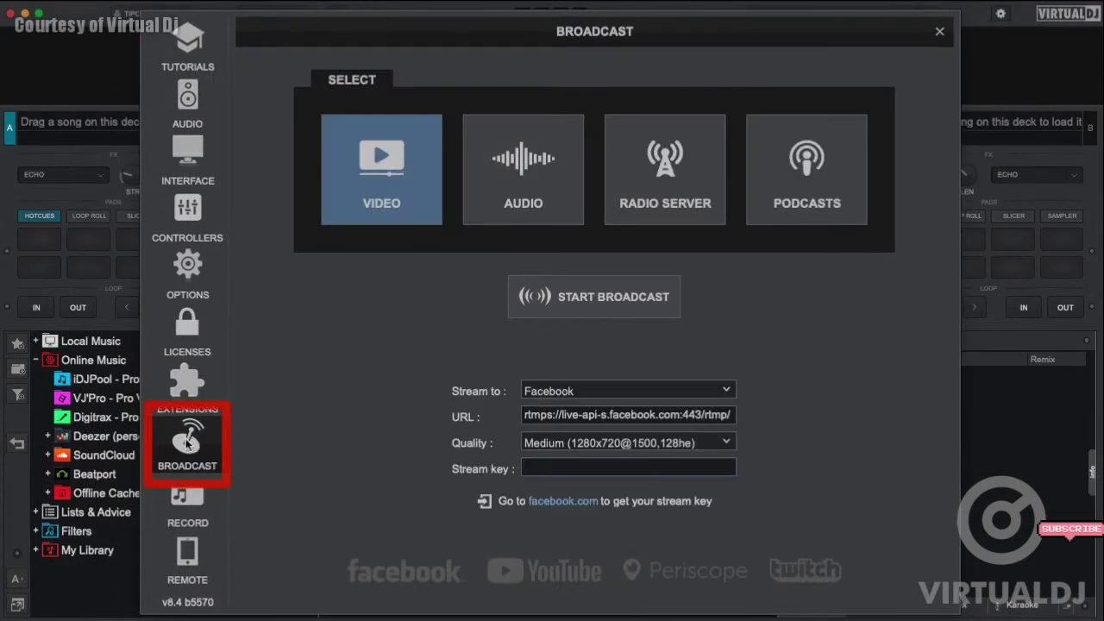
{"action": "left_click", "coordinate": [726, 393]}
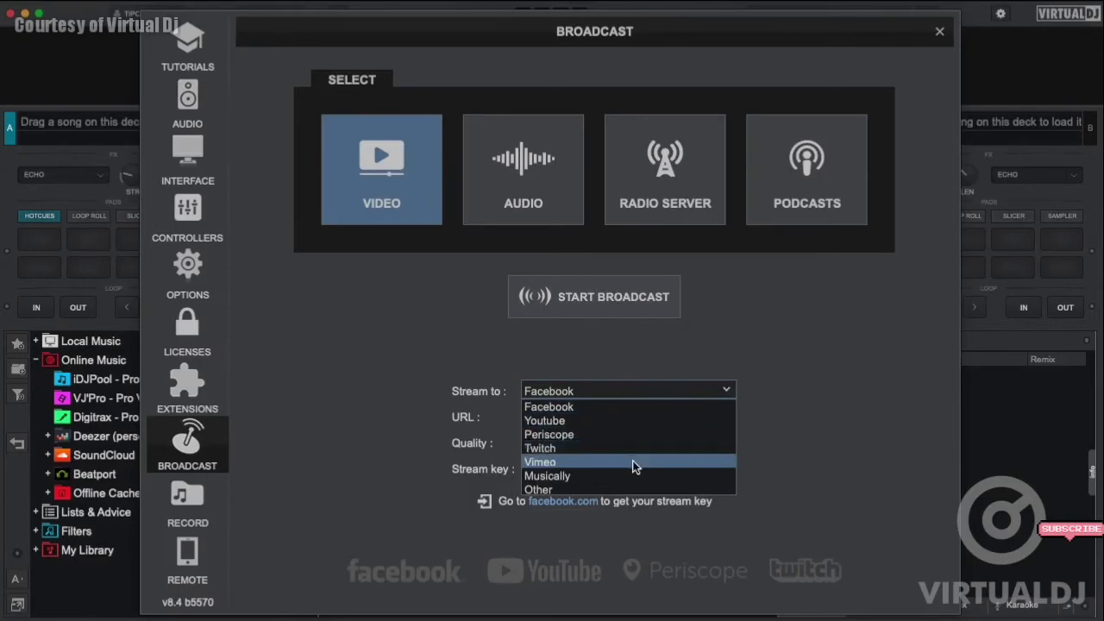
{"action": "left_click", "coordinate": [590, 409]}
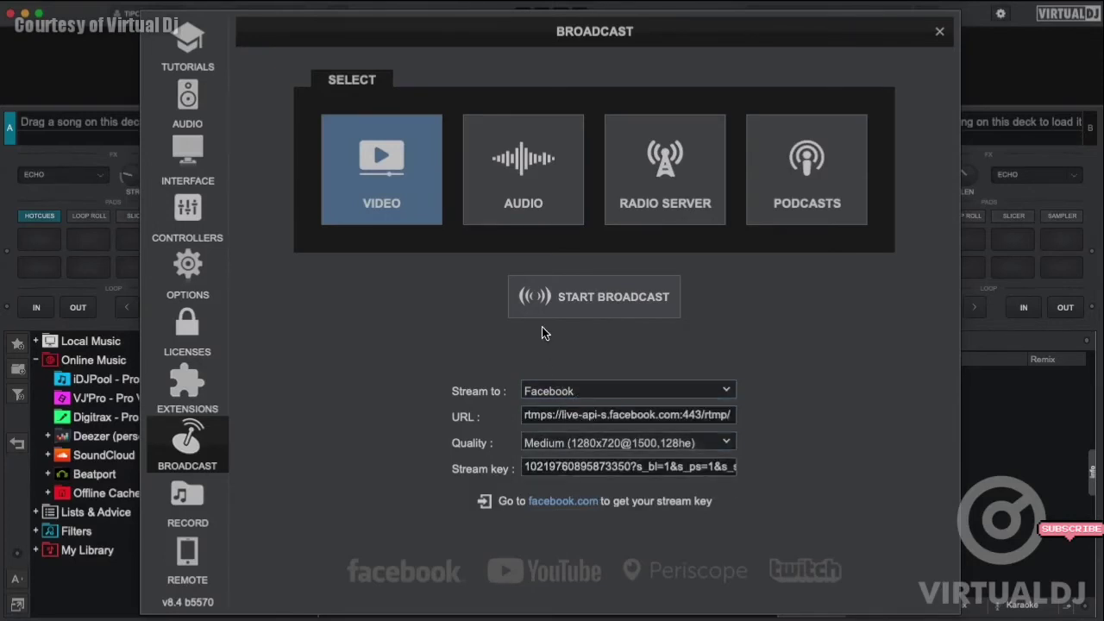
Step: Review the Audio, Radio Server and Podcasts broadcast options, then open Record settings
{"action": "left_click", "coordinate": [523, 183]}
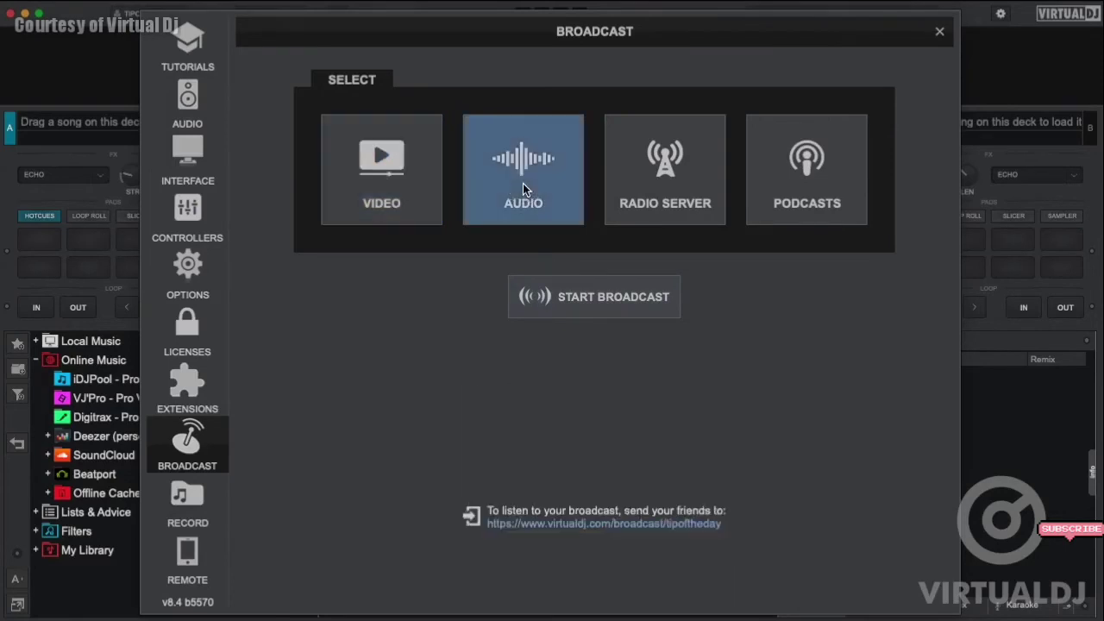
{"action": "left_click", "coordinate": [664, 179]}
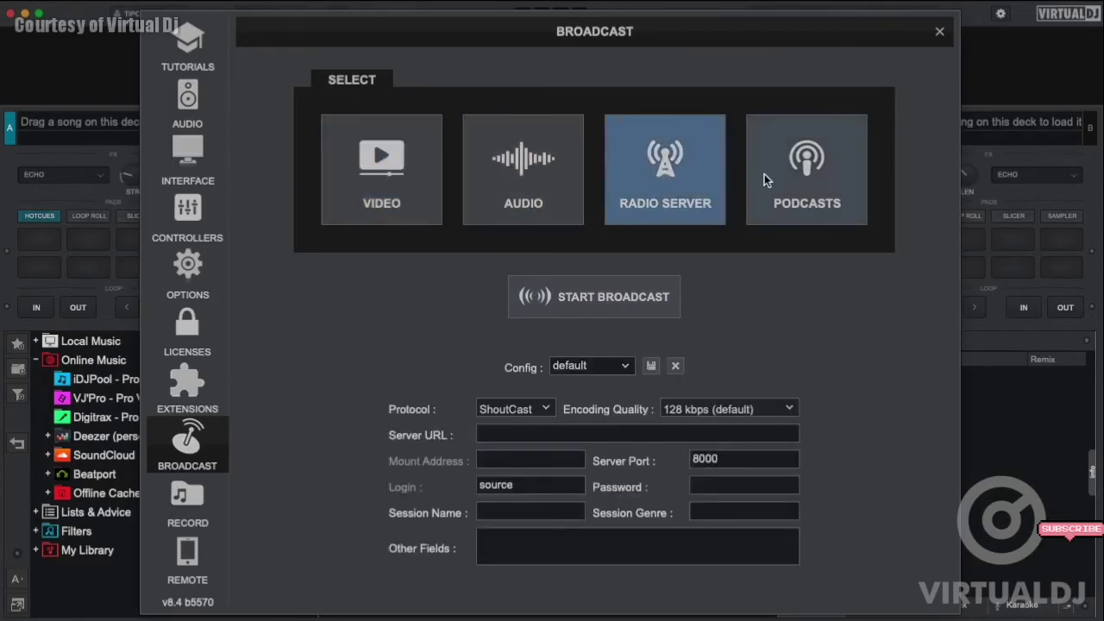
{"action": "left_click", "coordinate": [814, 172]}
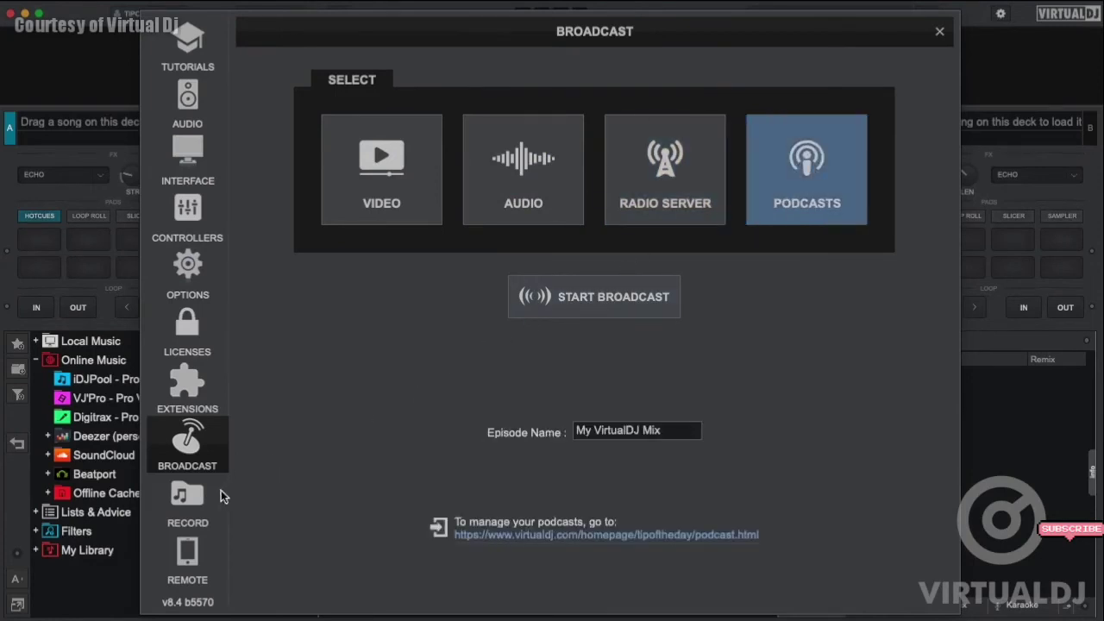
{"action": "left_click", "coordinate": [188, 497]}
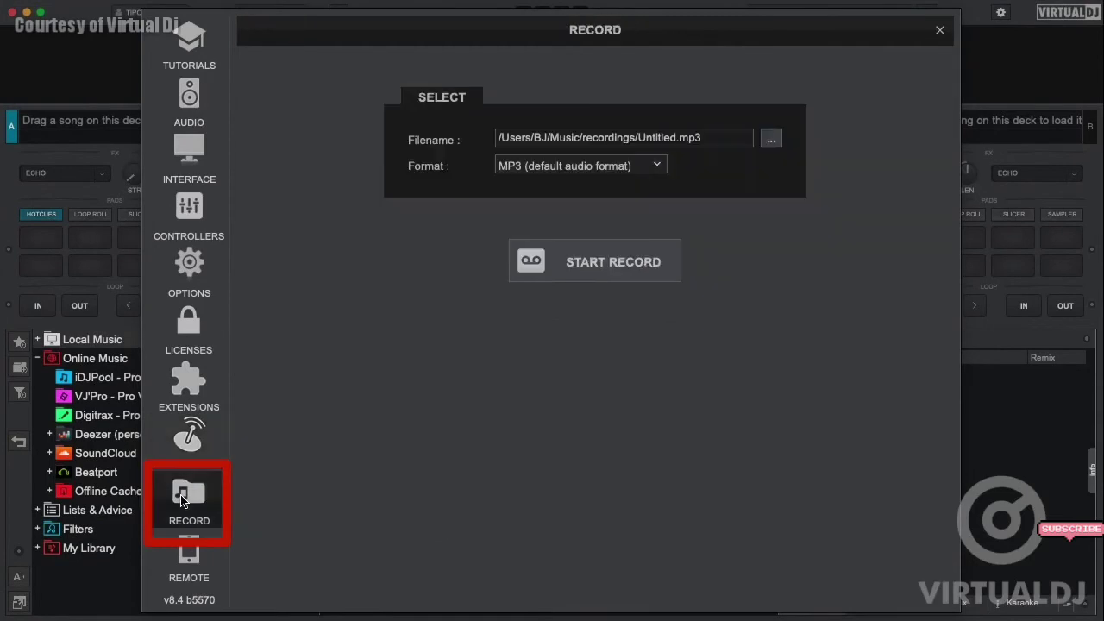
{"action": "left_click", "coordinate": [772, 140]}
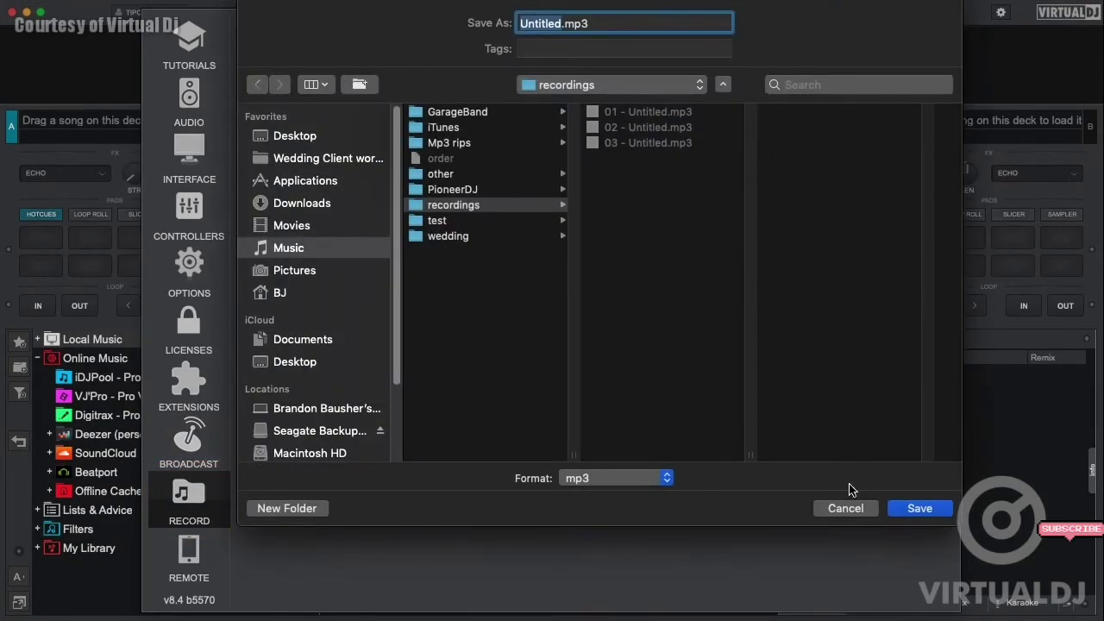
{"action": "left_click", "coordinate": [846, 510]}
{"action": "left_click", "coordinate": [654, 165]}
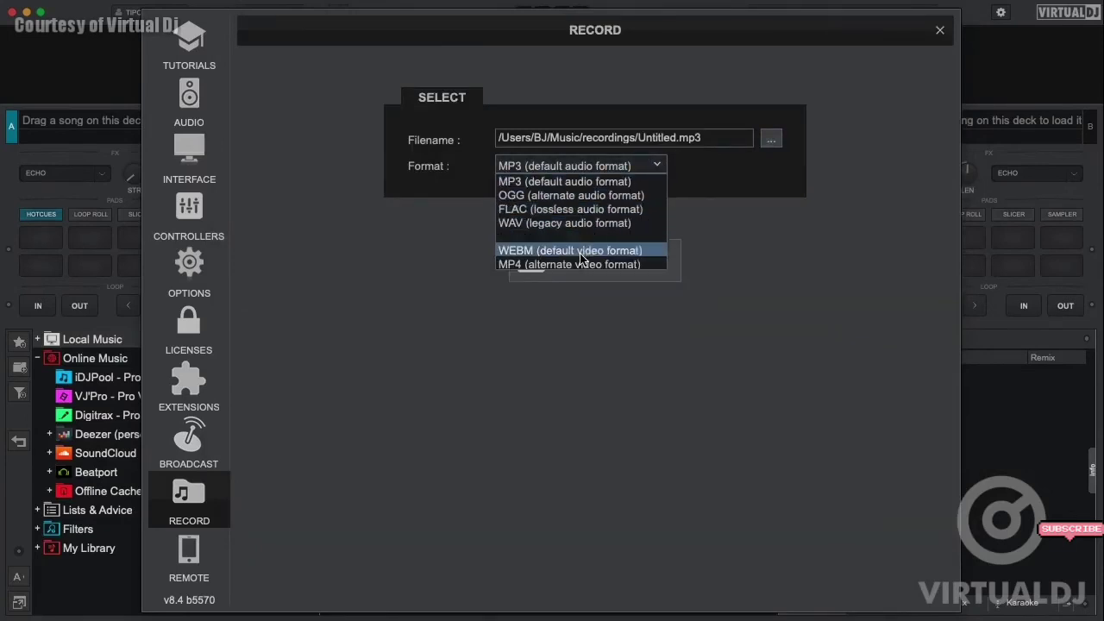
{"action": "left_click", "coordinate": [555, 333]}
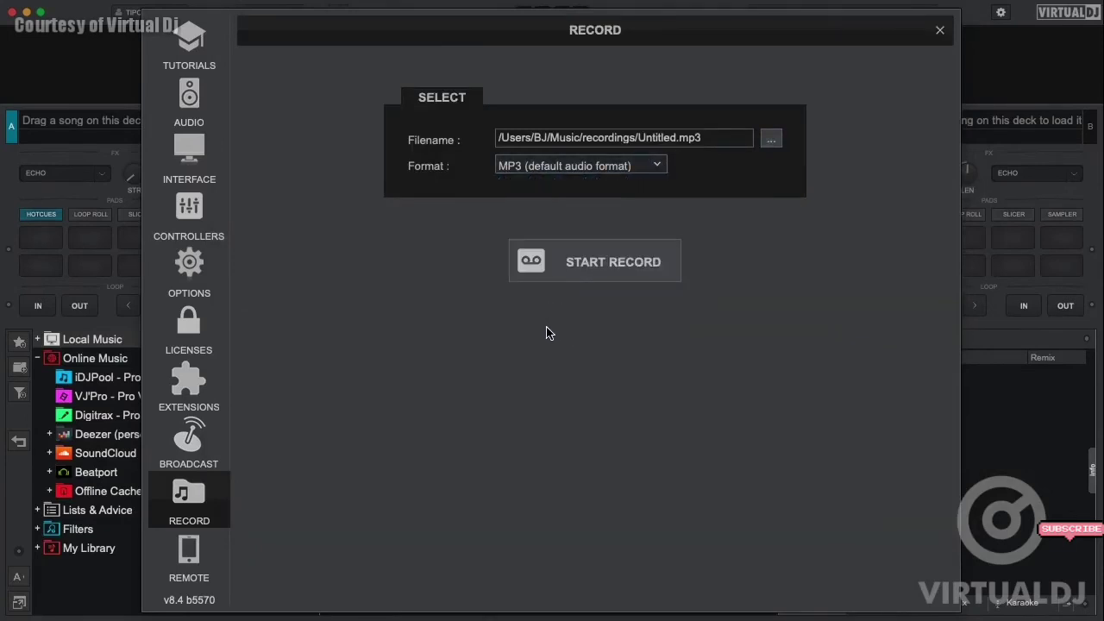
Step: On the Remote Devices page, select the waiting Pixel 3 XL device
{"action": "left_click", "coordinate": [189, 556]}
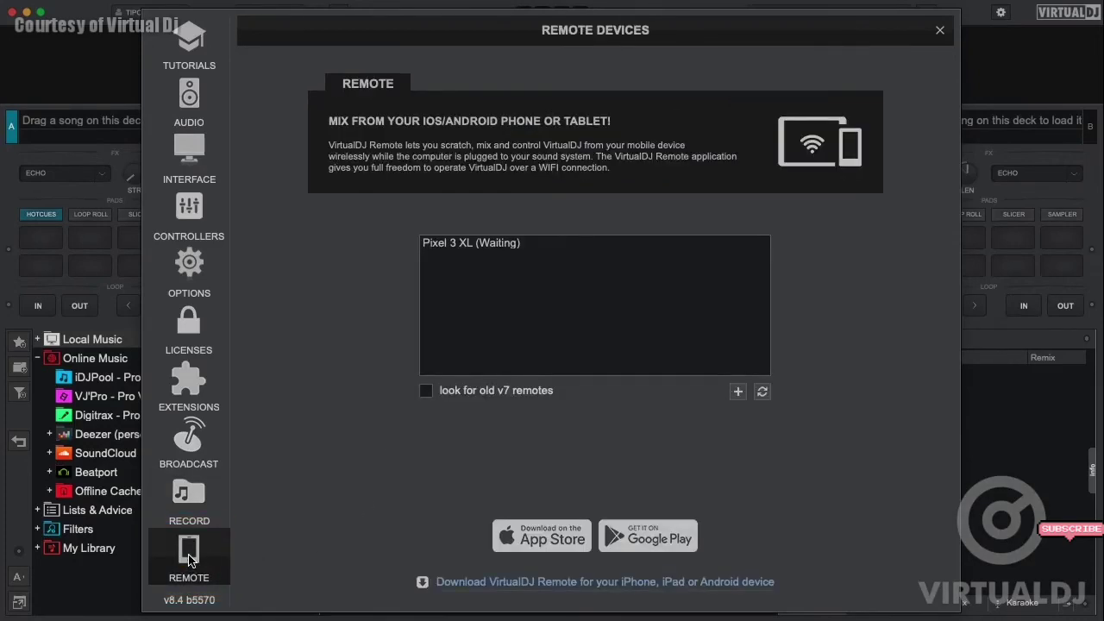
{"action": "left_click", "coordinate": [457, 245]}
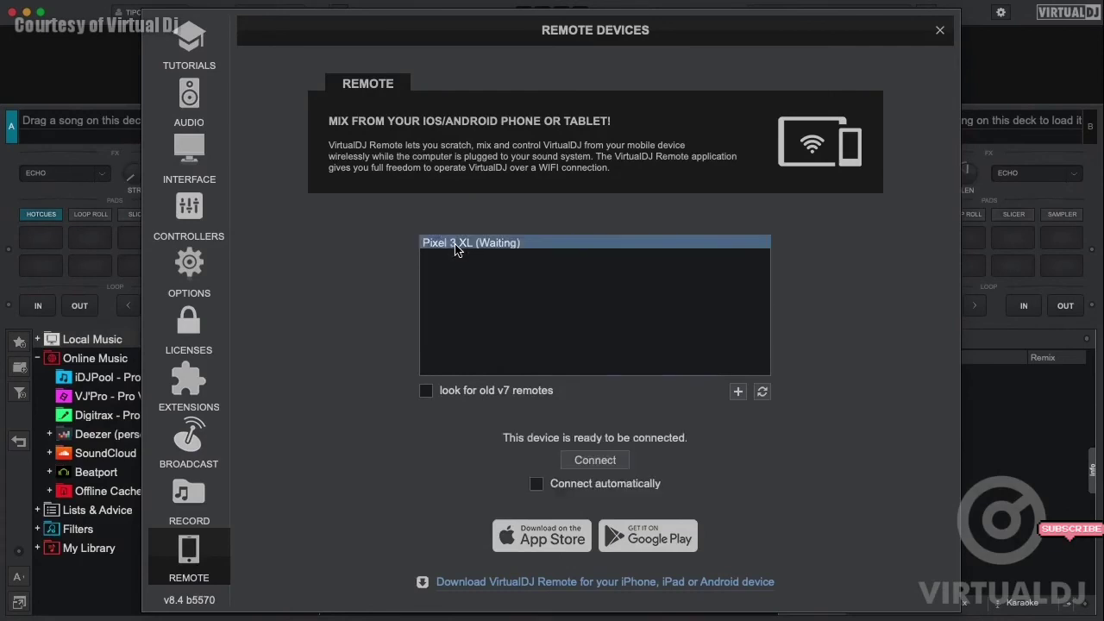
Step: Close VirtualDJ Settings and open the online Software Manual at Settings > Options
{"action": "left_click", "coordinate": [941, 32]}
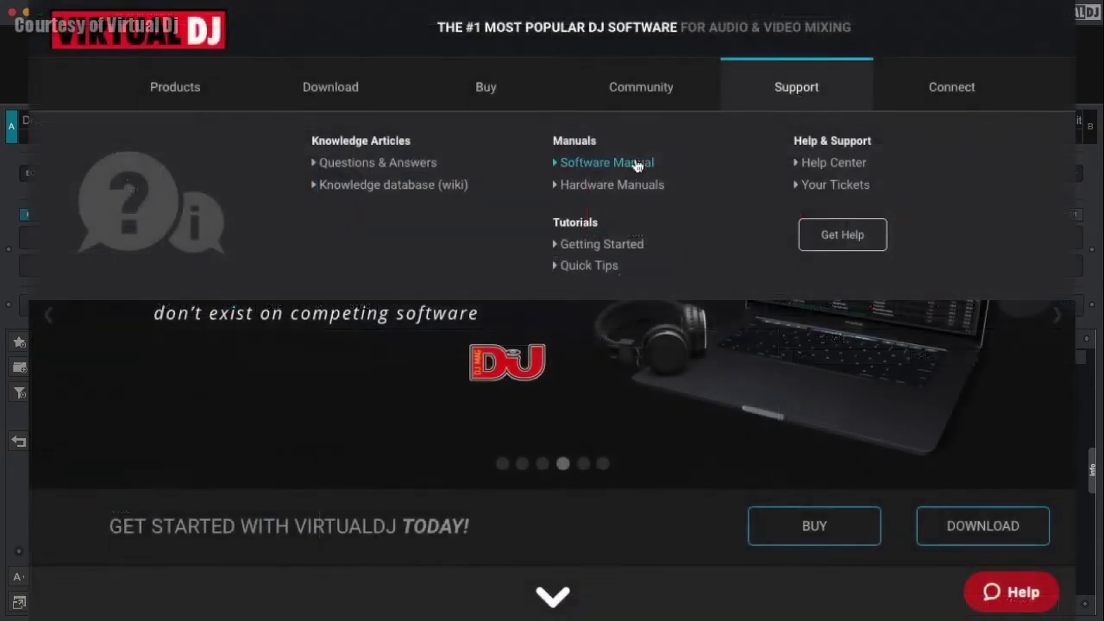
{"action": "left_click", "coordinate": [633, 164]}
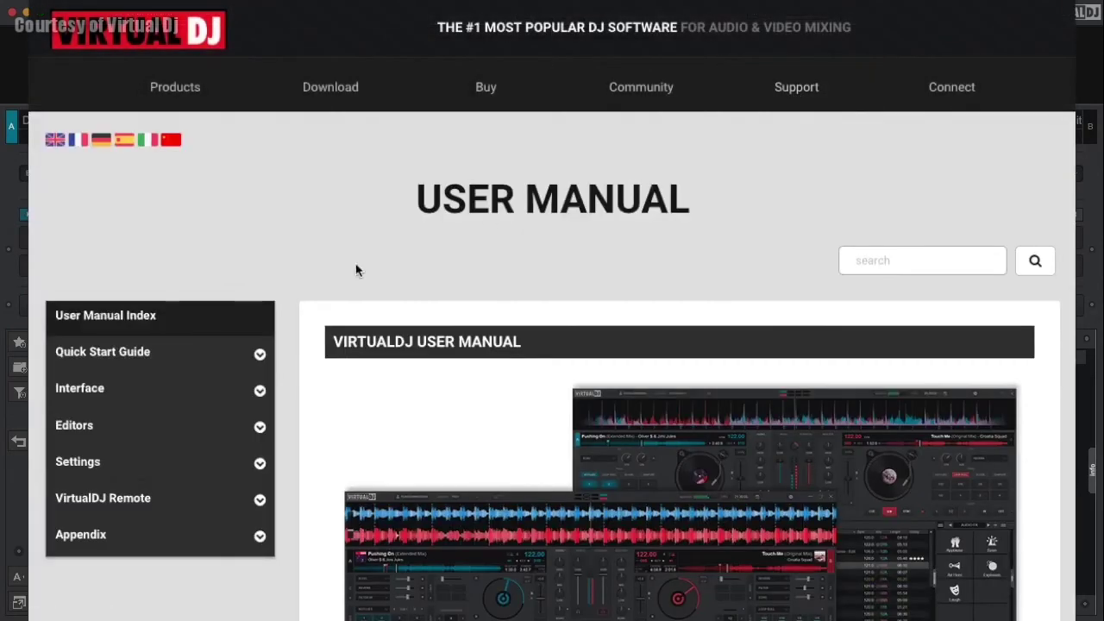
{"action": "left_click", "coordinate": [259, 466]}
{"action": "scroll", "coordinate": [253, 456], "scroll_direction": "down", "scroll_amount": 3}
{"action": "left_click", "coordinate": [100, 414]}
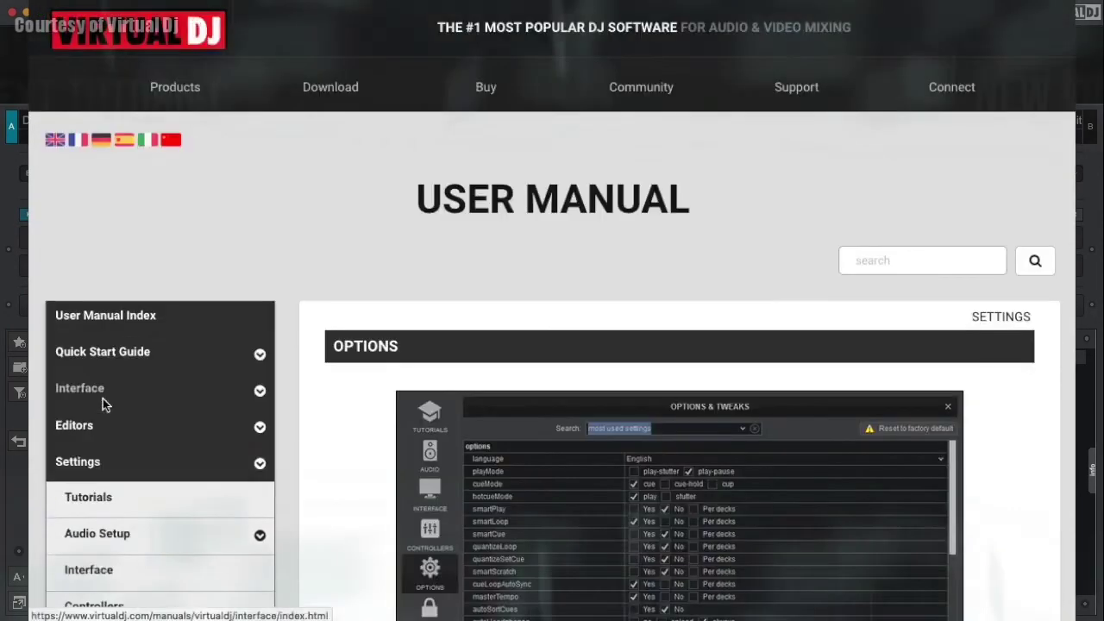
{"action": "scroll", "coordinate": [862, 262], "scroll_direction": "down", "scroll_amount": 1}
{"action": "scroll", "coordinate": [861, 262], "scroll_direction": "down", "scroll_amount": 4}
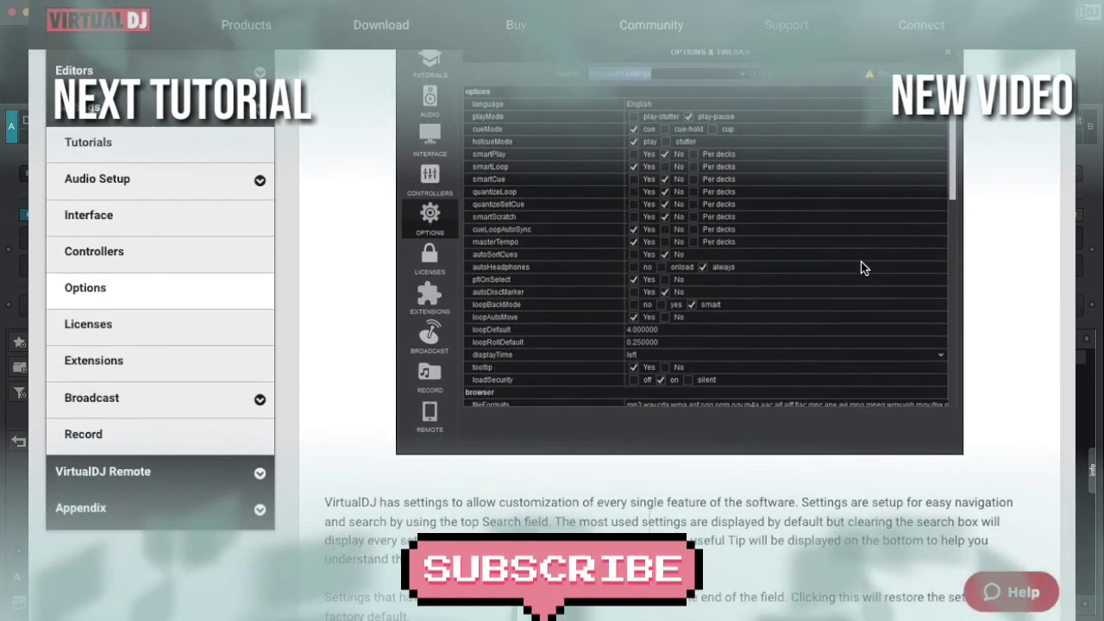